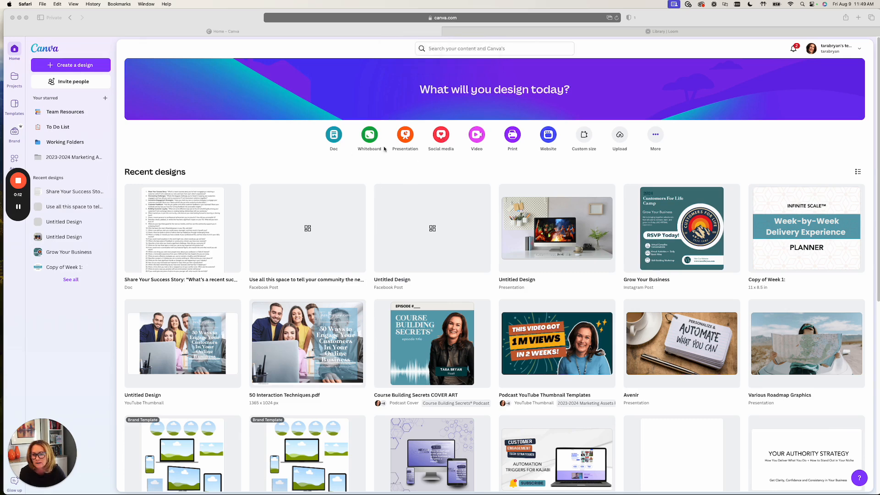
# - Create a blank doc and change its text font to Avenir
pyautogui.click(335, 136)
pyautogui.click(335, 136)
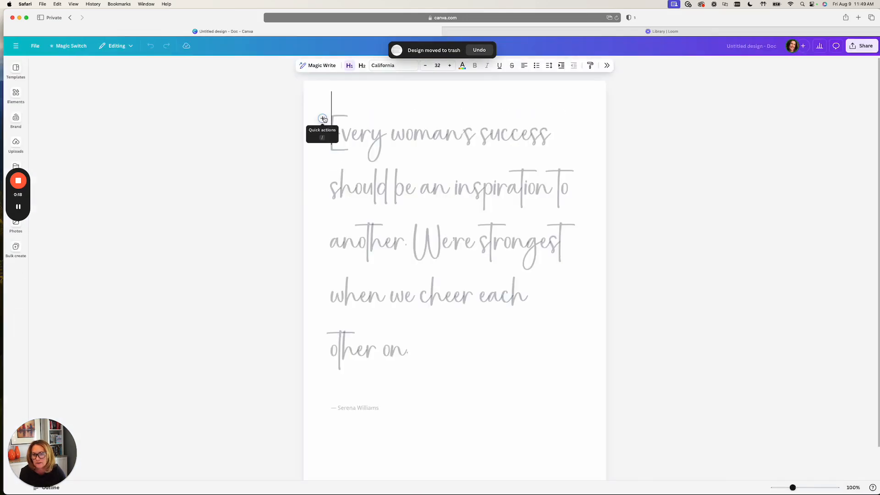
pyautogui.click(377, 67)
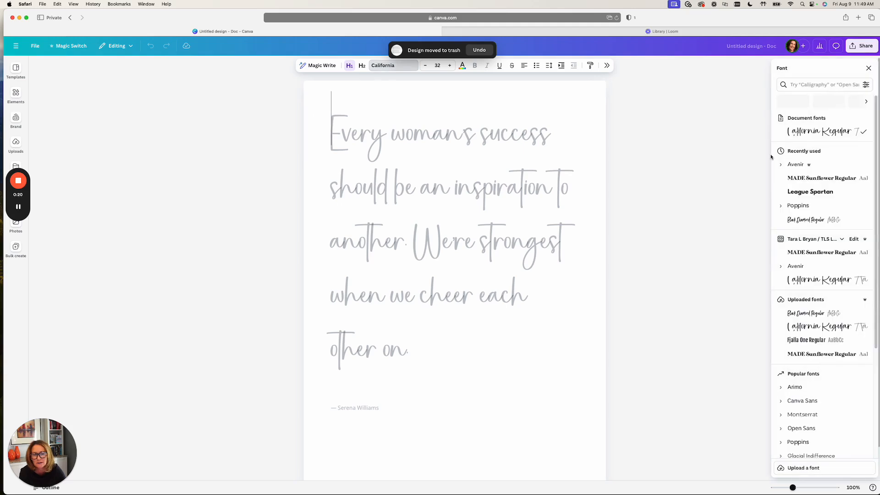
pyautogui.click(795, 164)
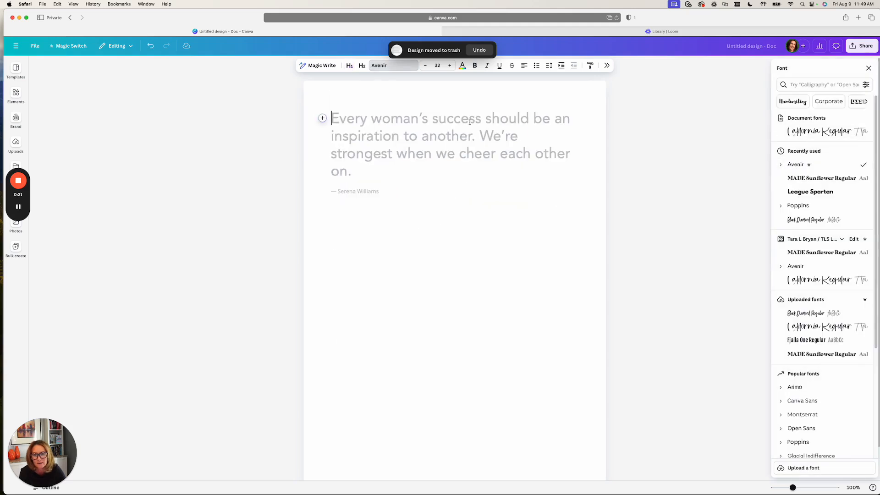
# - Reduce the doc's text size to 20
pyautogui.click(426, 67)
pyautogui.click(426, 67)
pyautogui.click(426, 66)
pyautogui.click(426, 67)
pyautogui.click(426, 67)
pyautogui.click(426, 66)
pyautogui.click(426, 66)
pyautogui.click(426, 67)
pyautogui.click(426, 67)
pyautogui.click(426, 66)
pyautogui.click(426, 66)
pyautogui.click(426, 66)
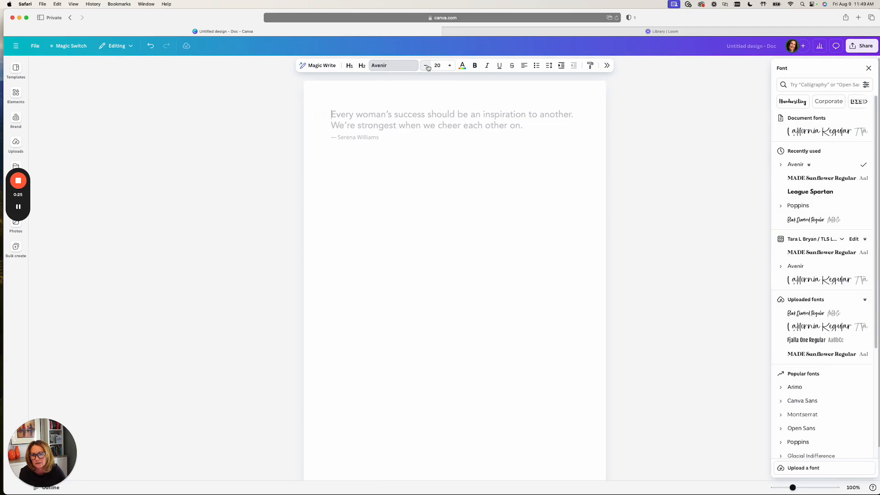
# - Start Magic Write in the doc and enter the community manager prompt requesting 30 conversation starters to get online membership members engaged
pyautogui.click(322, 115)
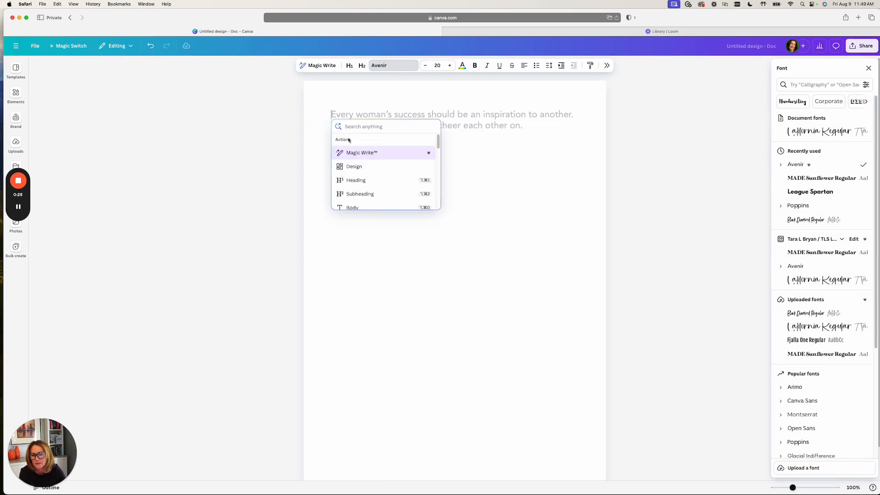
pyautogui.click(355, 154)
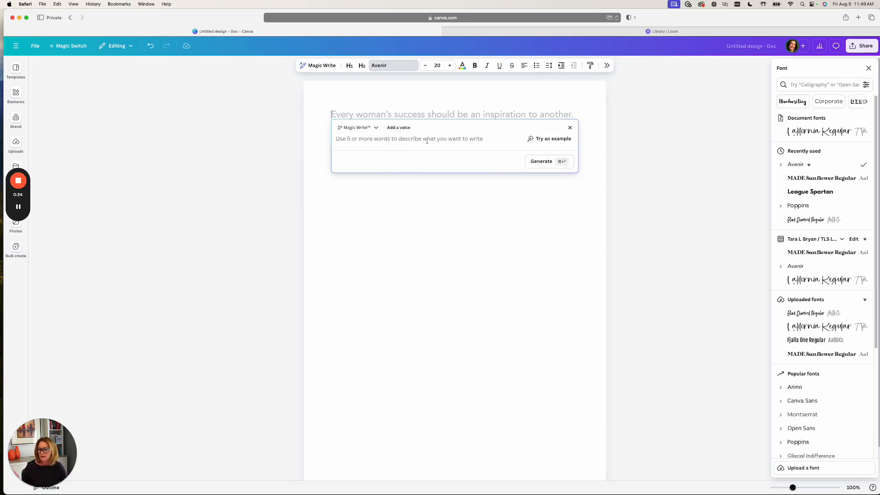
pyautogui.press('super+Tab')
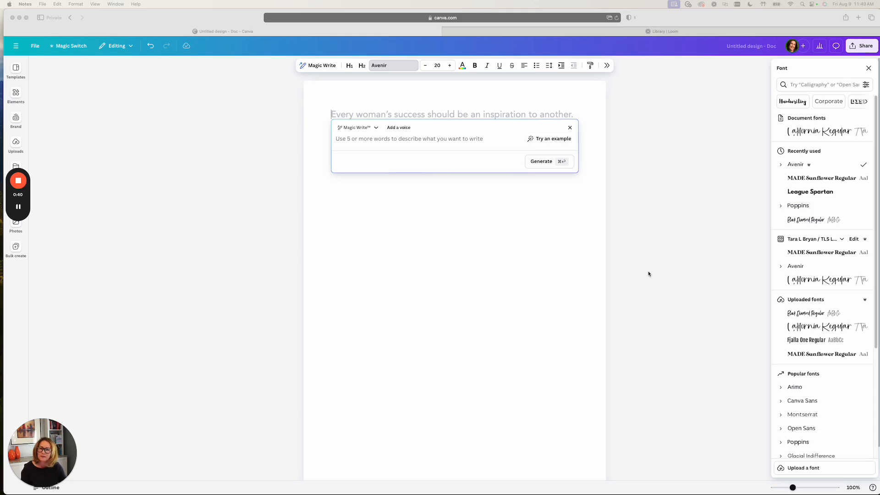
pyautogui.click(453, 143)
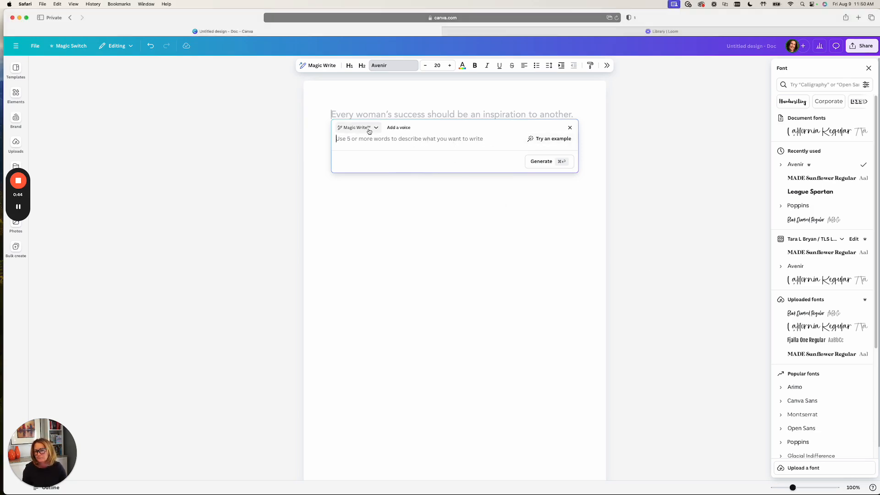
pyautogui.write('you are a community manager for a thriving online membership site. You have been tasked with creating engaging discussion starter questions and prompts to get people talking, sharing and learning from each other. Write 30 conversation starters (prompts and/or questions) that would get members engaged with each other, connecting and having conversations.')
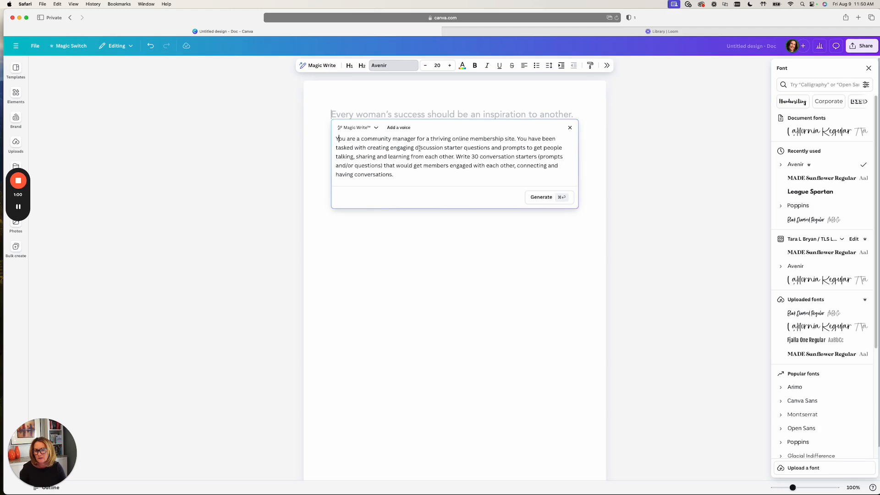
# - Generate the conversation starters from the Magic Write prompt and insert the result into the doc
pyautogui.moveTo(391, 147); pyautogui.dragTo(464, 147)
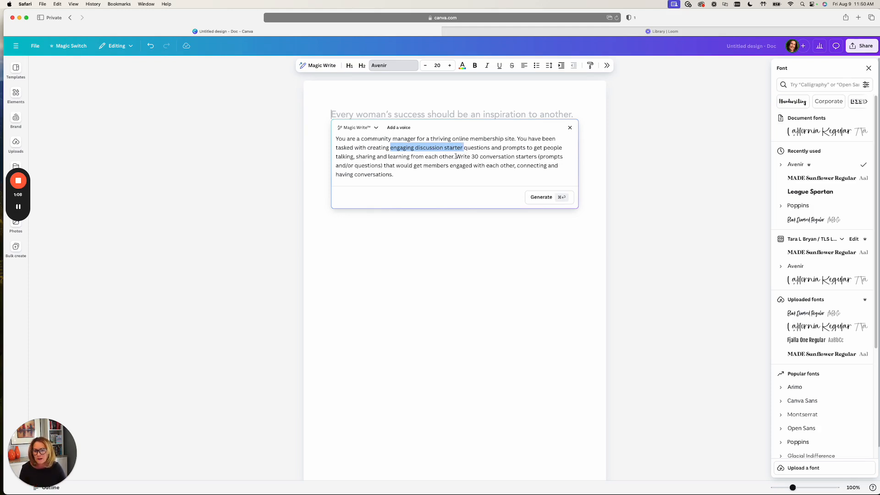
pyautogui.moveTo(457, 157); pyautogui.dragTo(461, 173)
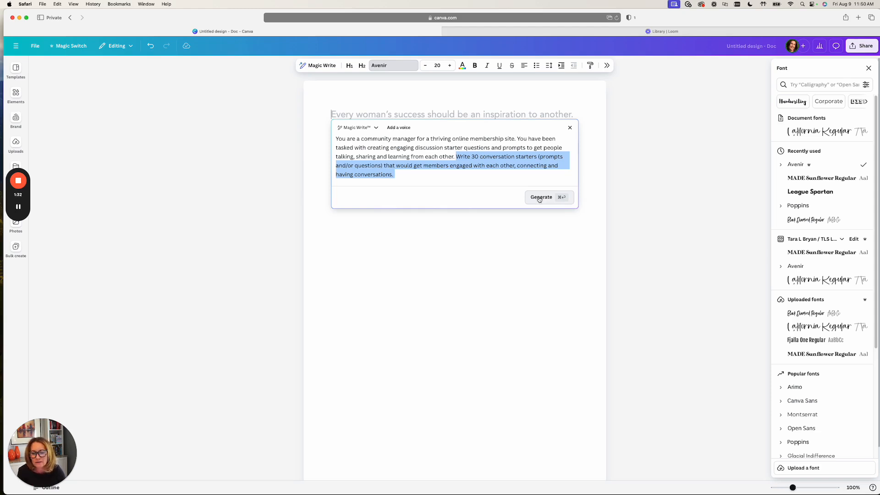
pyautogui.click(538, 198)
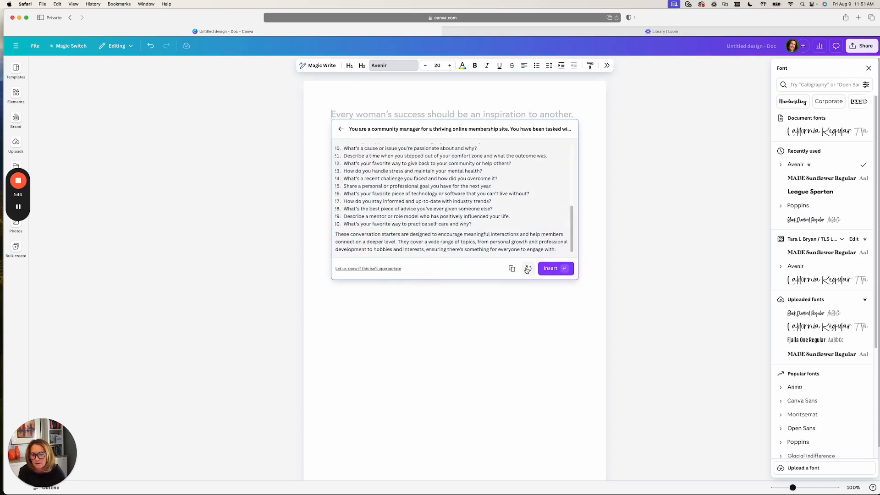
pyautogui.click(551, 269)
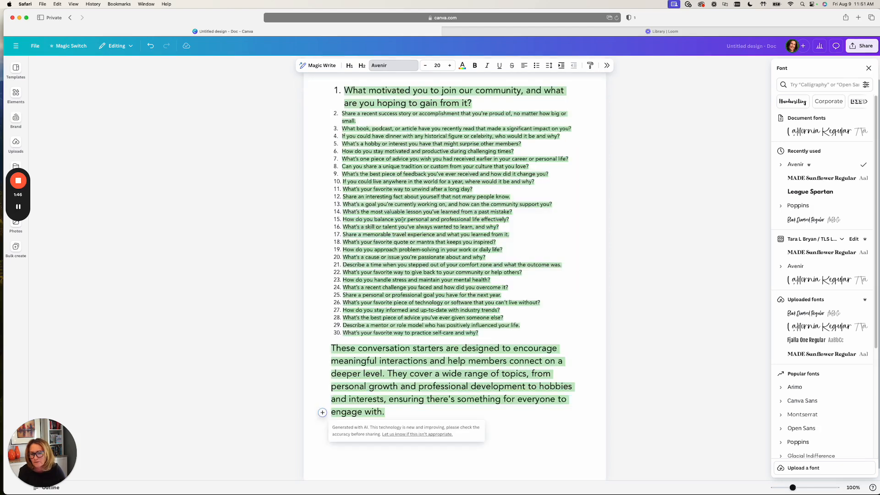
# - Delete the closing paragraph below the numbered list of conversation starters
pyautogui.scroll(1, 440, 161)
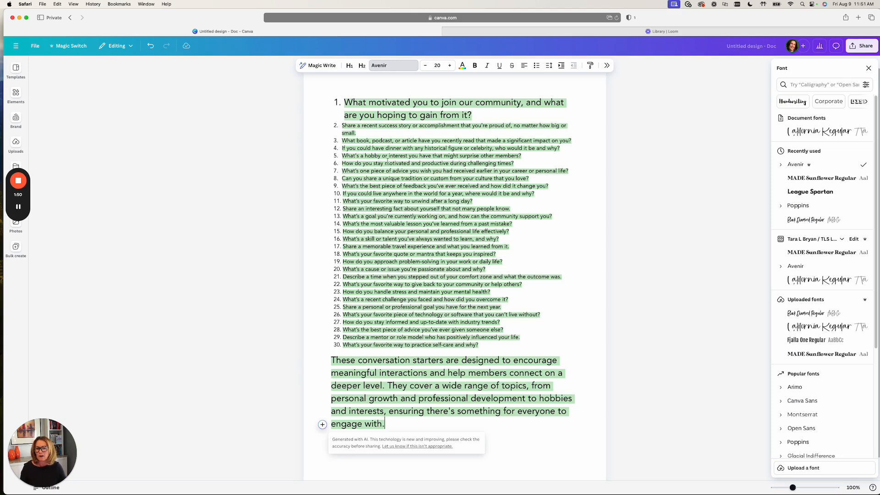
pyautogui.moveTo(389, 156); pyautogui.dragTo(444, 157)
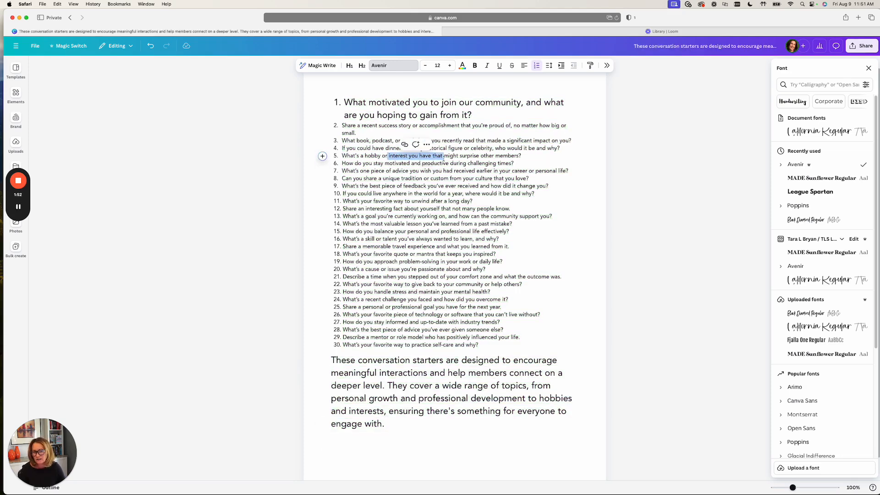
pyautogui.click(443, 158)
pyautogui.doubleClick(462, 157)
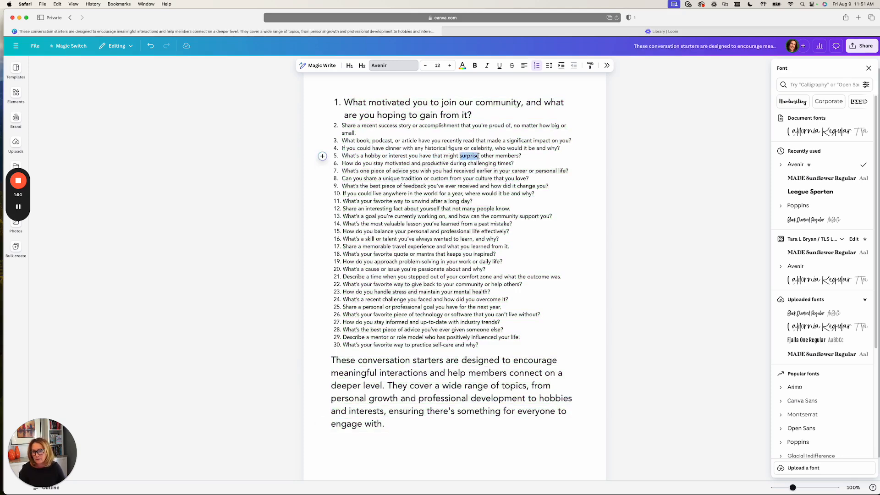
pyautogui.tripleClick(333, 366)
pyautogui.press('BackSpace')
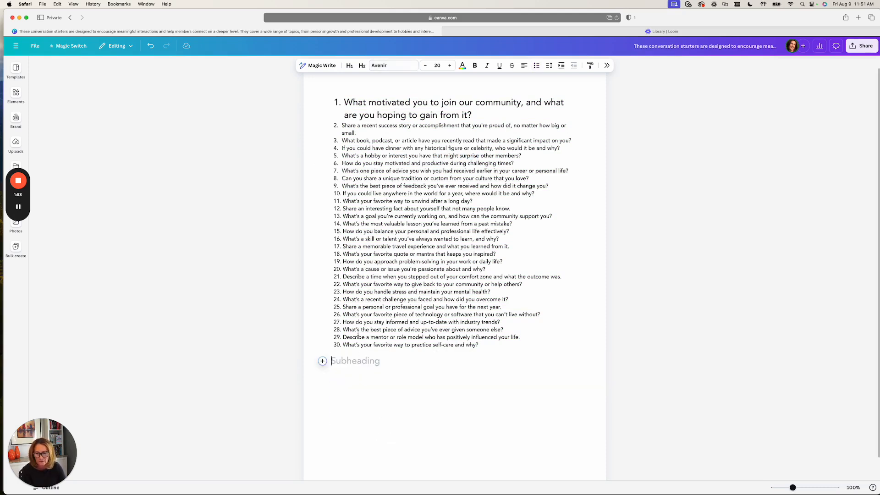
# - Set all 30 numbered conversation starters to a uniform text size of 12
pyautogui.moveTo(344, 101); pyautogui.dragTo(479, 346)
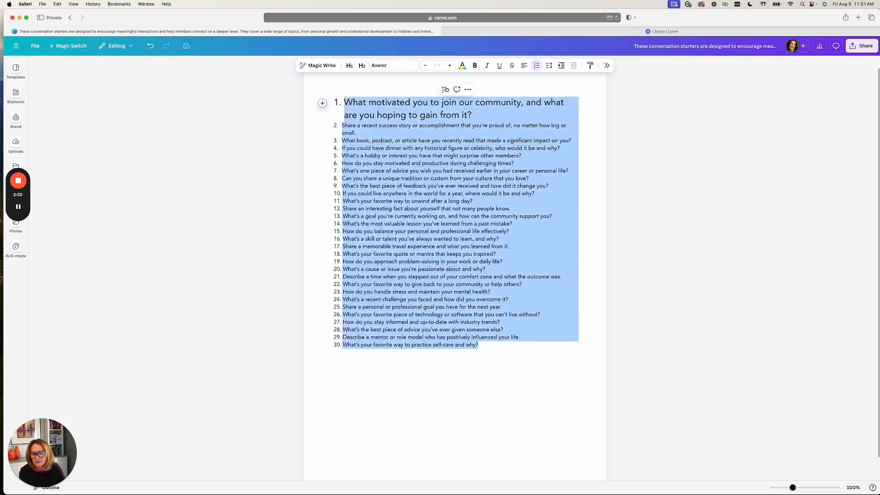
pyautogui.click(425, 65)
pyautogui.click(426, 65)
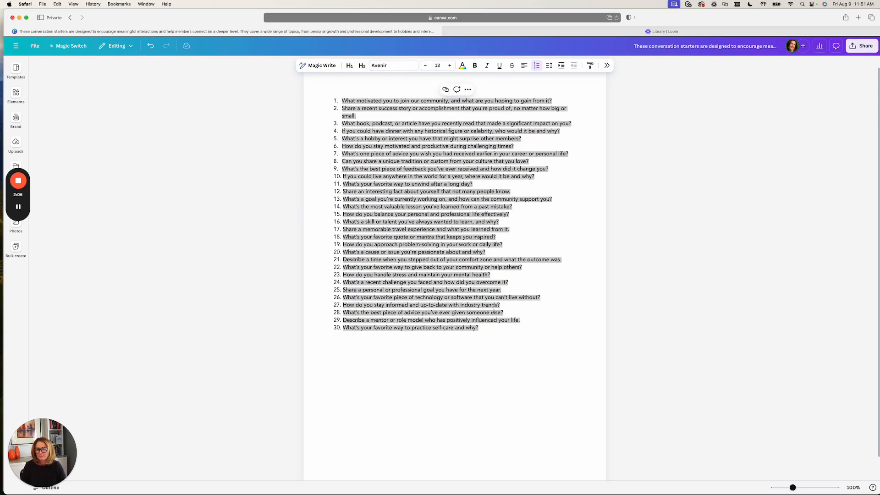
pyautogui.click(499, 326)
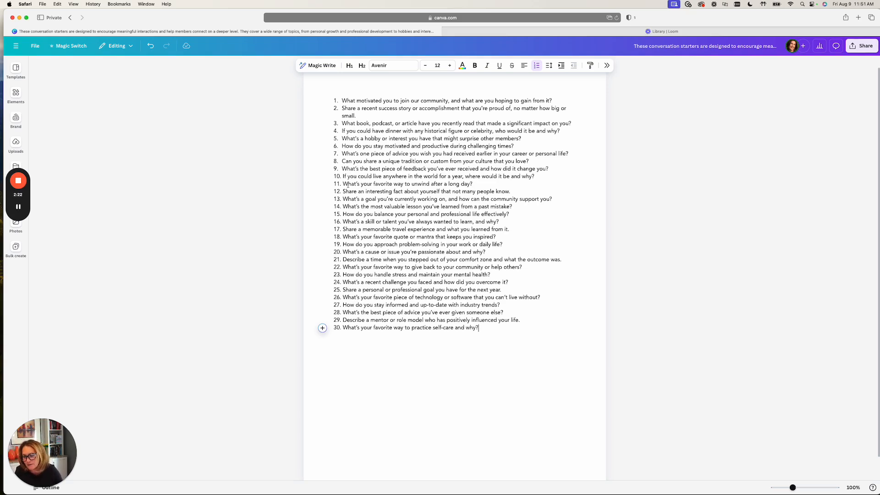
# - Select the full list of conversation starters and create a blank Facebook Post (Landscape) design from the home page
pyautogui.moveTo(339, 101); pyautogui.dragTo(514, 326)
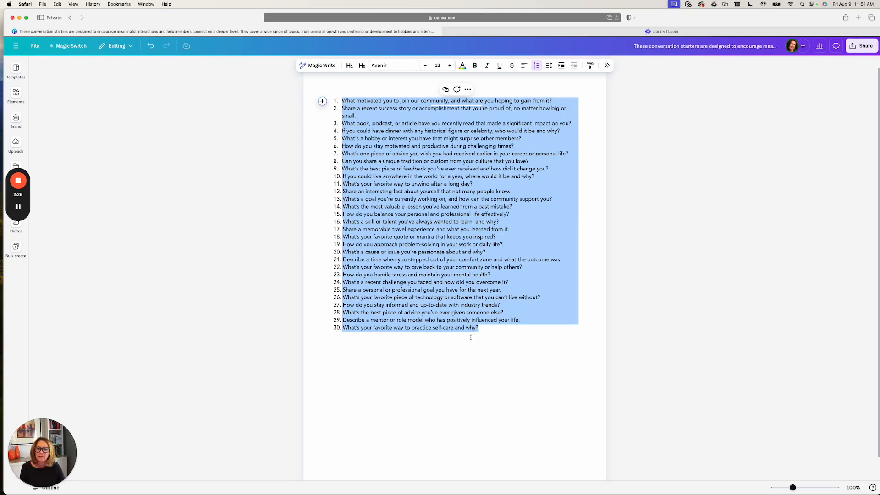
pyautogui.click(16, 45)
pyautogui.click(15, 50)
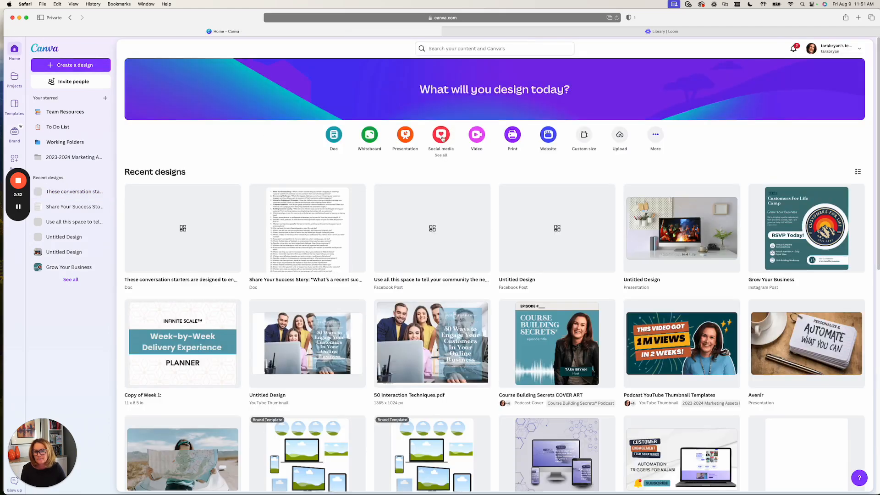
pyautogui.click(441, 135)
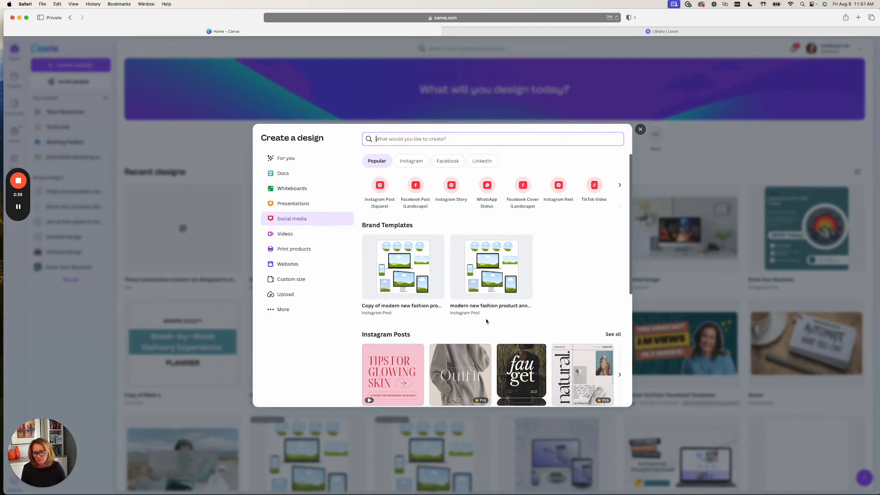
pyautogui.click(416, 188)
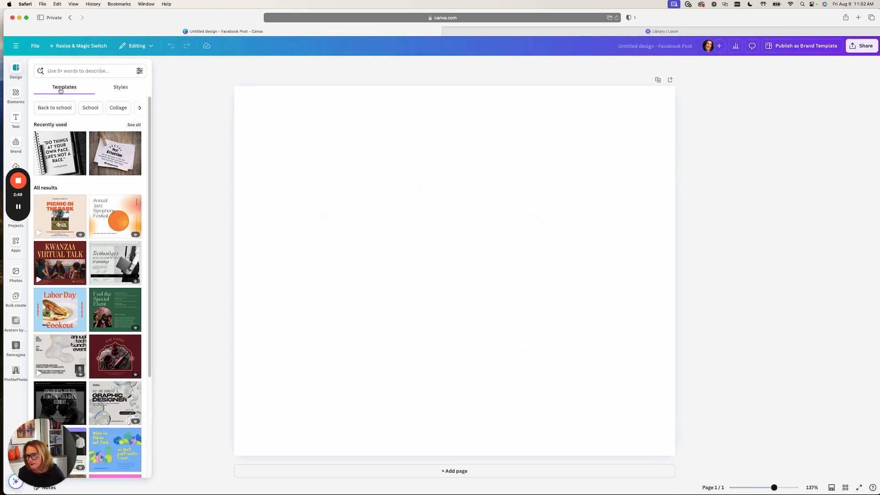
# - Find the beige leaf-shadow quote template reading "Every challenge is a new opportunity for growth" and apply it to the blank page
pyautogui.scroll(-7, 98, 315)
pyautogui.scroll(-15, 105, 361)
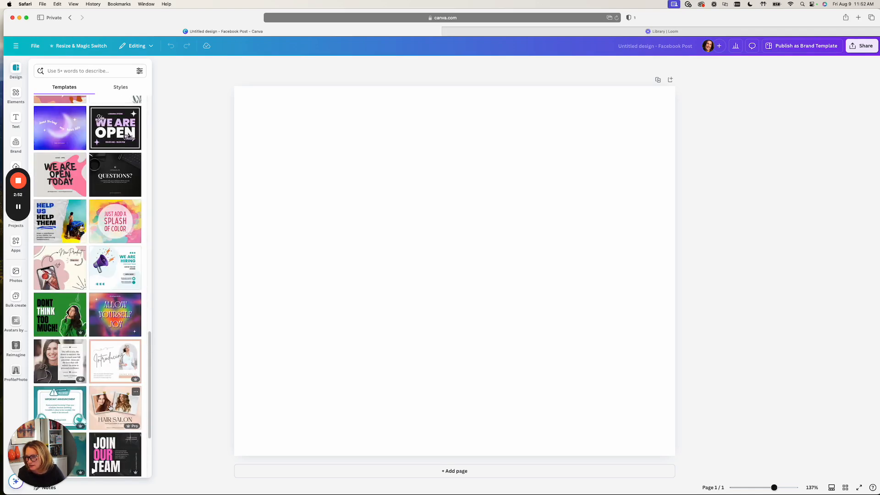
pyautogui.scroll(-6, 117, 411)
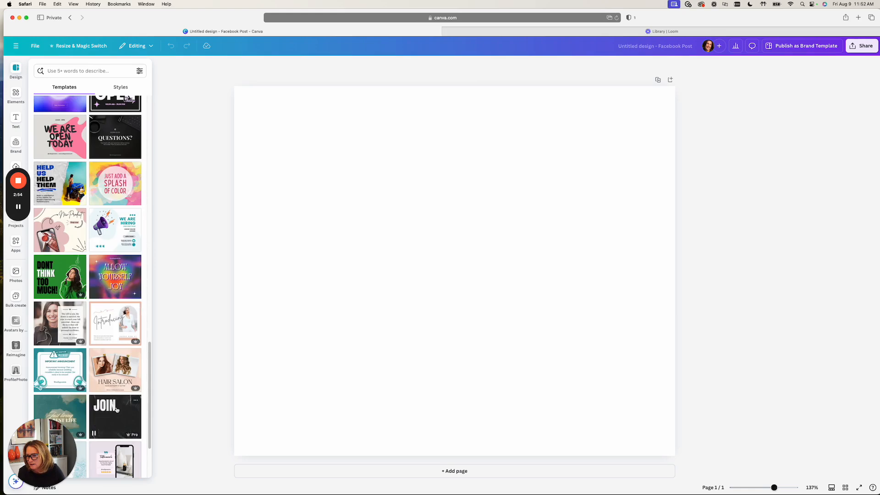
pyautogui.scroll(-2, 116, 409)
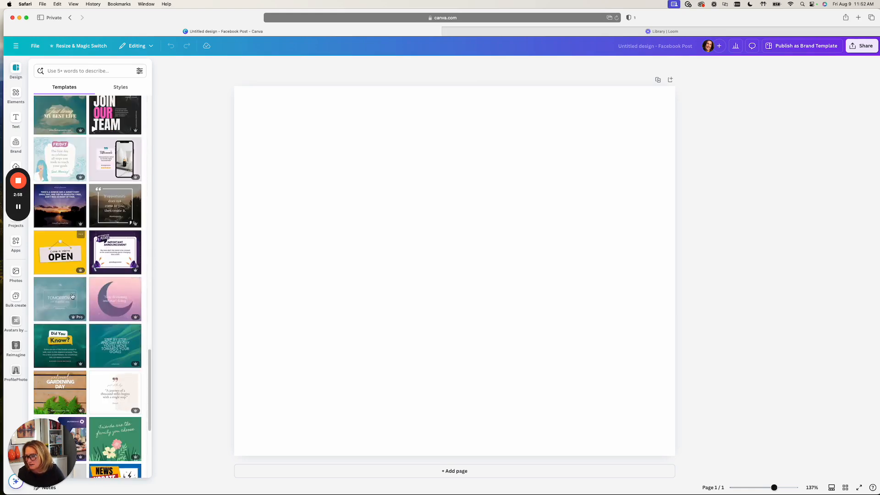
pyautogui.scroll(-7, 113, 375)
pyautogui.scroll(-5, 113, 376)
pyautogui.scroll(-5, 112, 376)
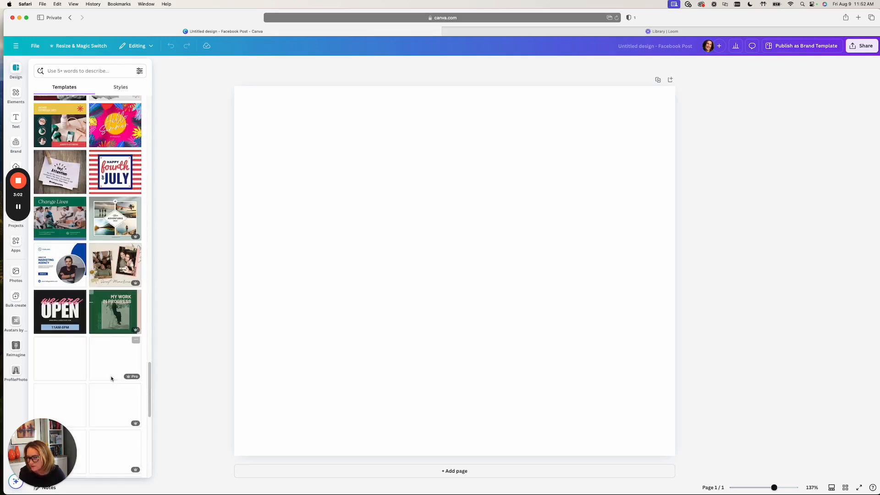
pyautogui.scroll(-8, 113, 374)
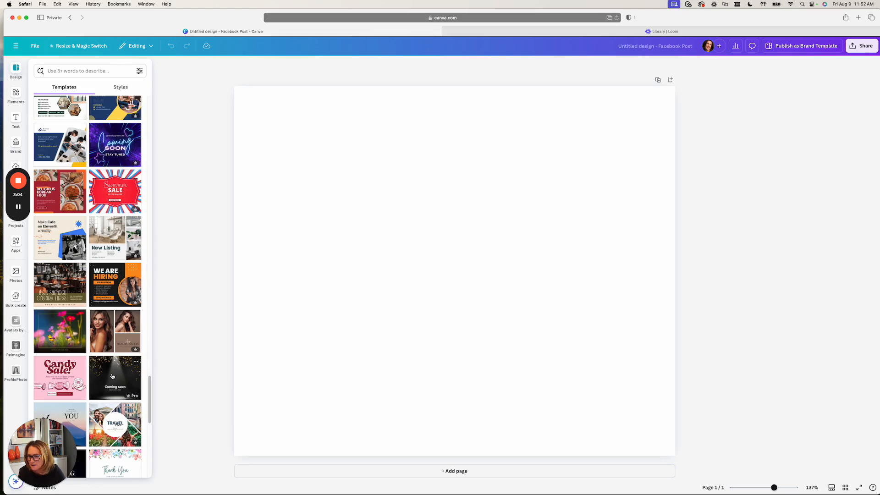
pyautogui.scroll(-10, 116, 388)
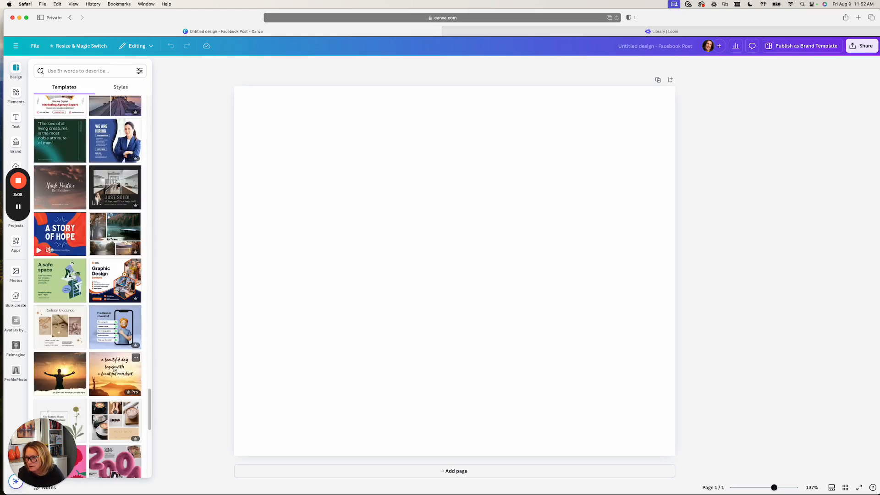
pyautogui.scroll(-11, 116, 387)
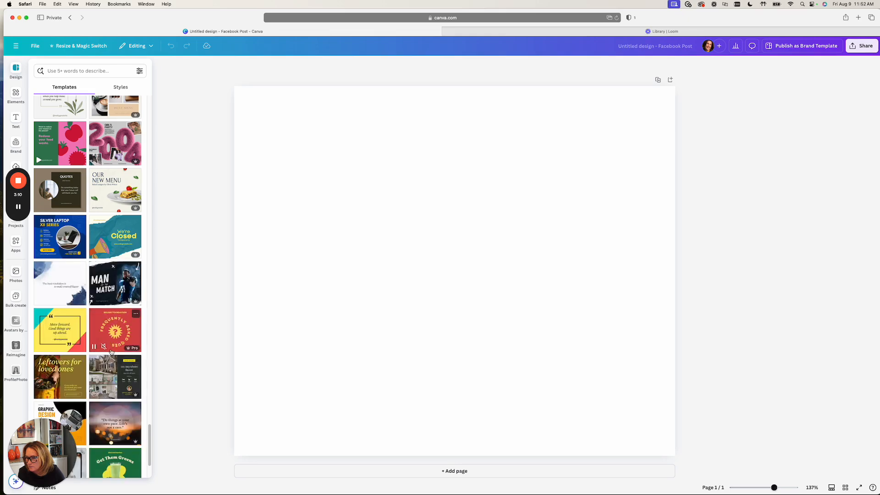
pyautogui.scroll(-10, 110, 369)
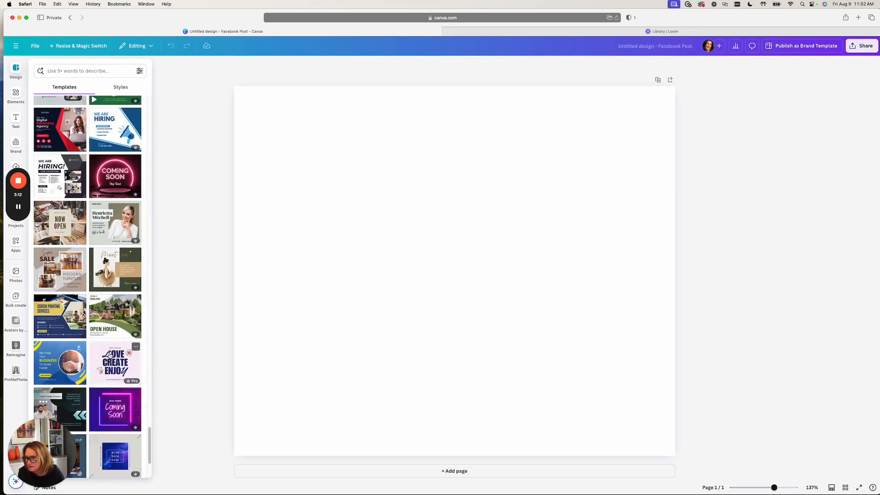
pyautogui.scroll(-8, 120, 376)
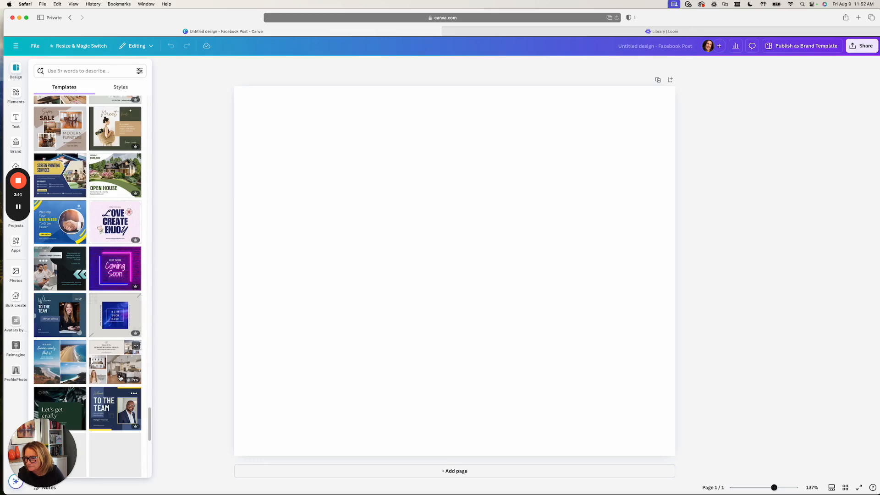
pyautogui.scroll(-8, 115, 377)
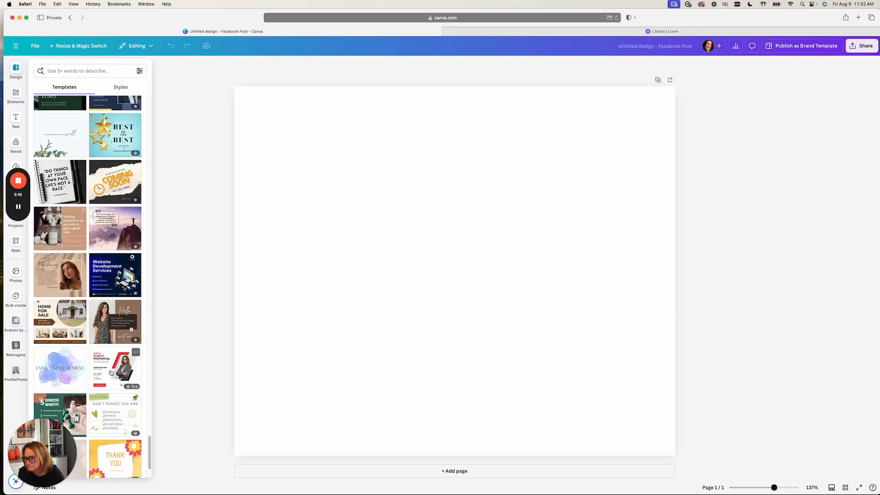
pyautogui.scroll(-5, 113, 375)
pyautogui.scroll(-5, 111, 372)
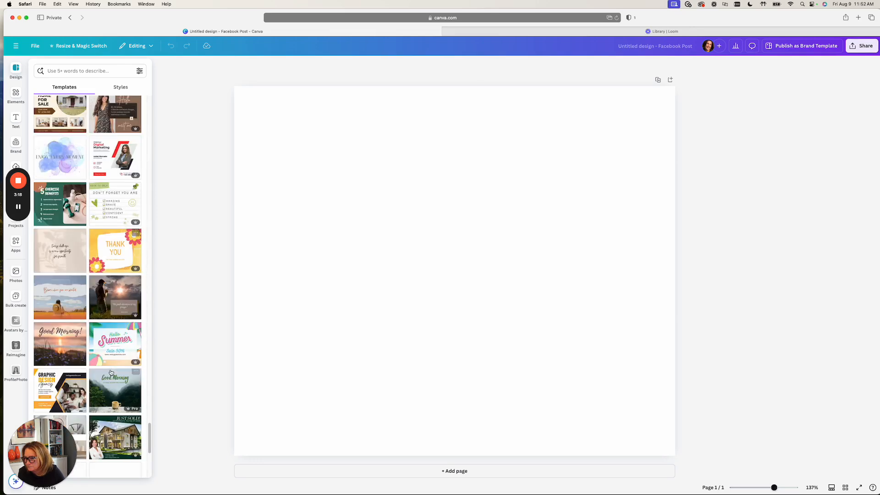
pyautogui.click(60, 250)
# - Change the font of the whole quote text on the page to Avenir
pyautogui.click(408, 279)
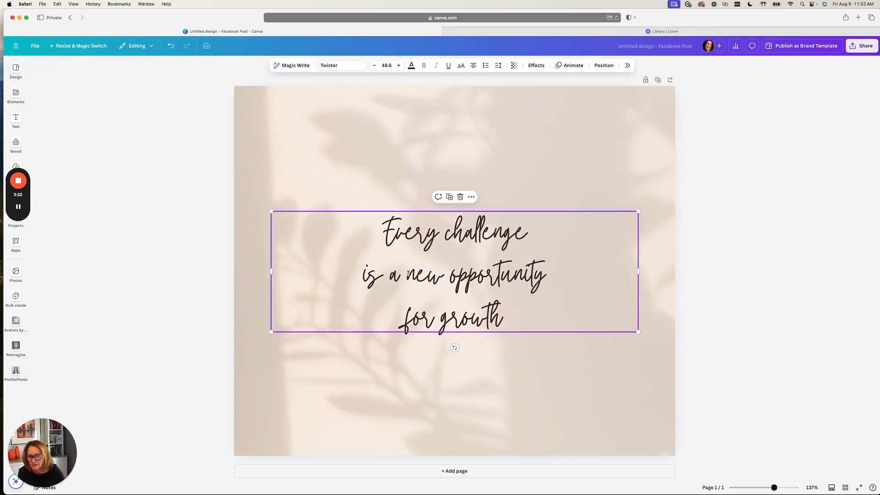
pyautogui.tripleClick(383, 231)
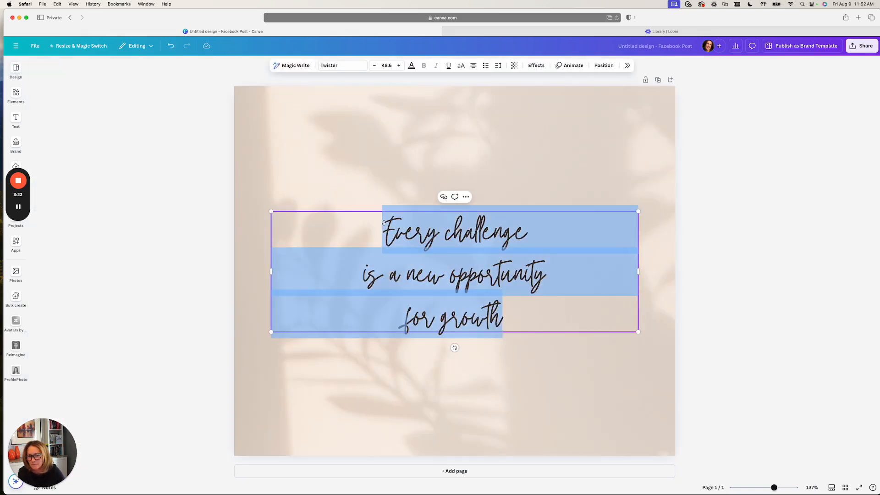
pyautogui.click(329, 65)
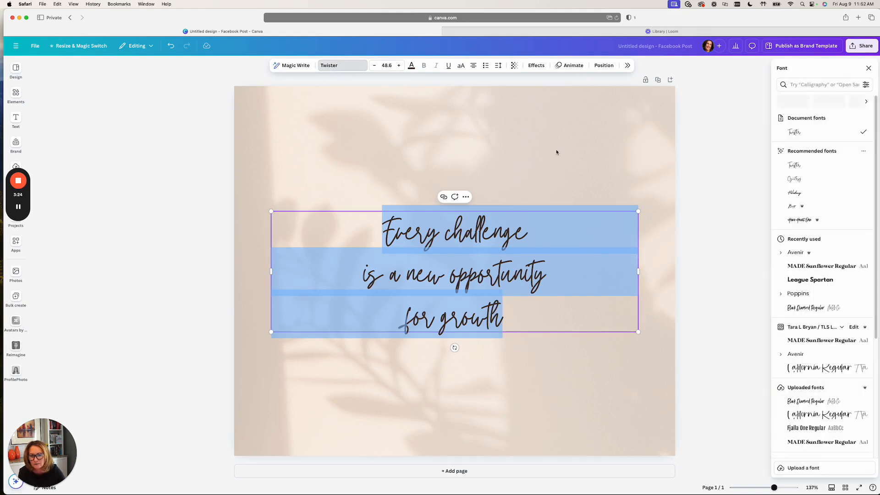
pyautogui.click(796, 252)
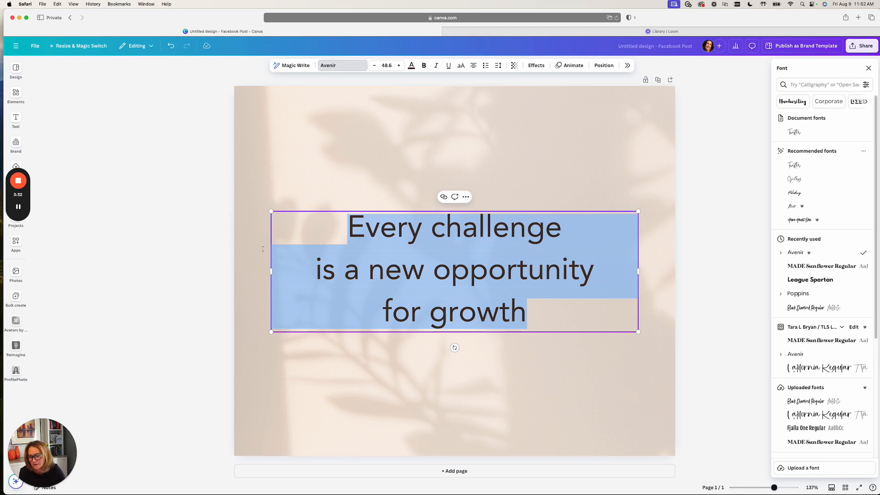
# - Try the bright orange brand color on the leaf-shadow background image, and recolor it with the teal from the TLSlearning palette
pyautogui.click(247, 258)
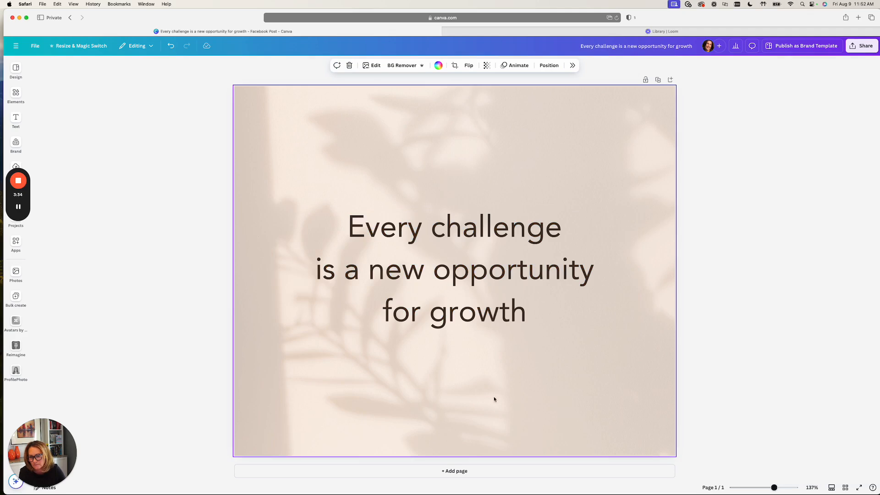
pyautogui.click(438, 65)
pyautogui.click(783, 191)
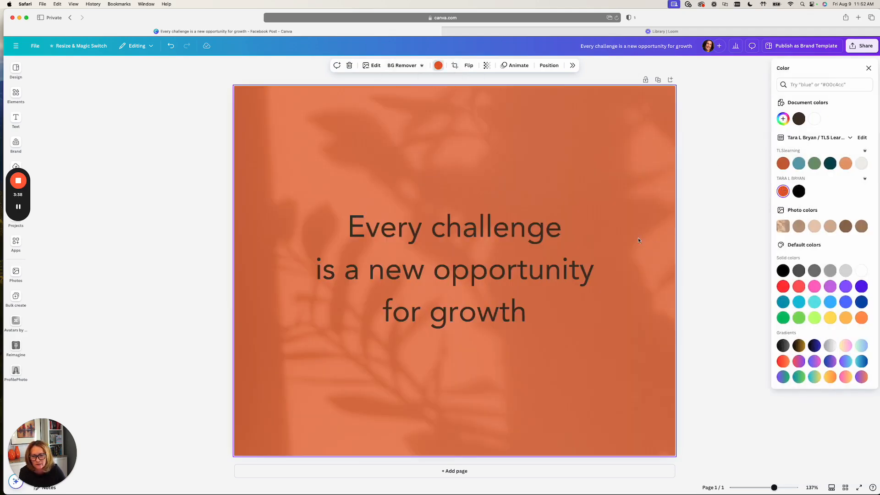
pyautogui.click(797, 164)
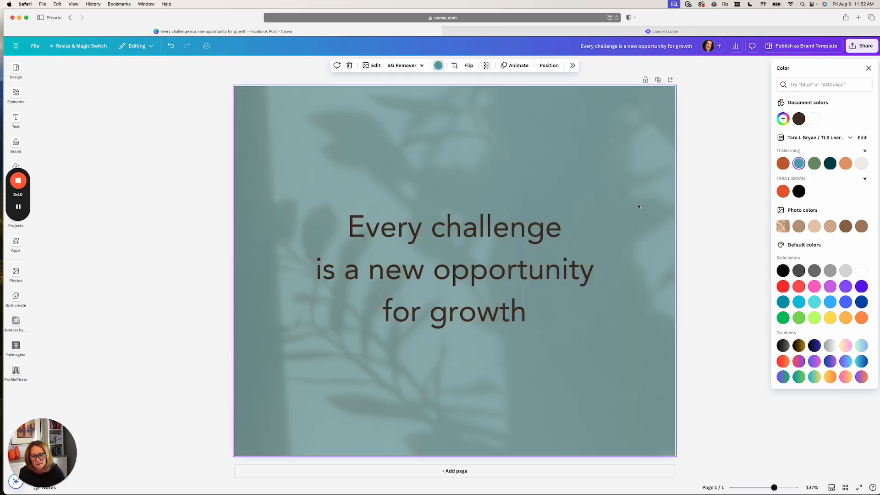
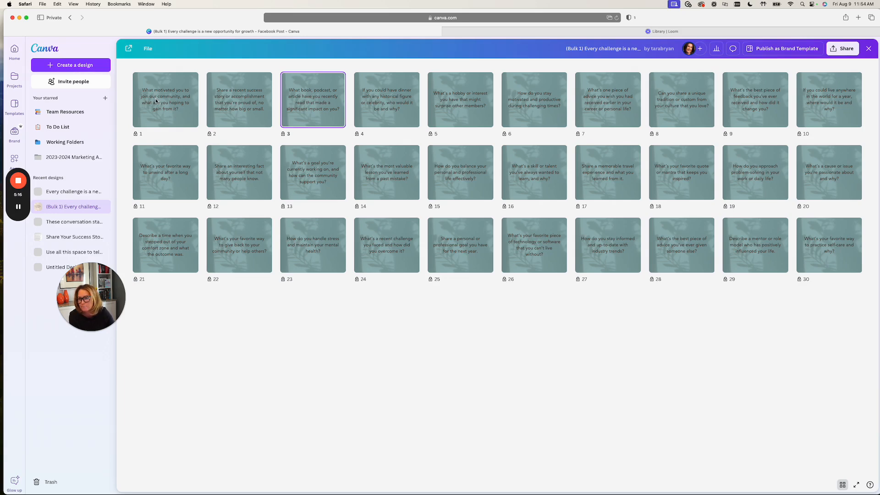
# - On page 1 of the bulk-created set, move the question text and reduce its font size to 34.6
pyautogui.doubleClick(156, 100)
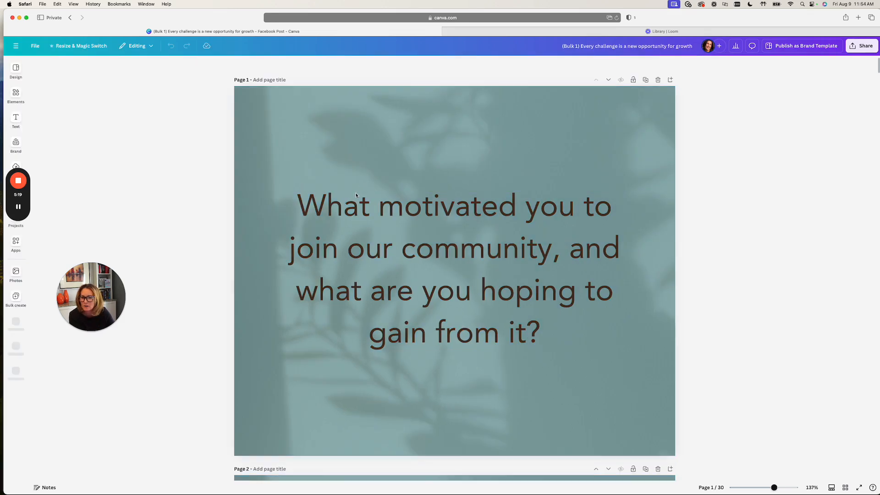
pyautogui.click(303, 218)
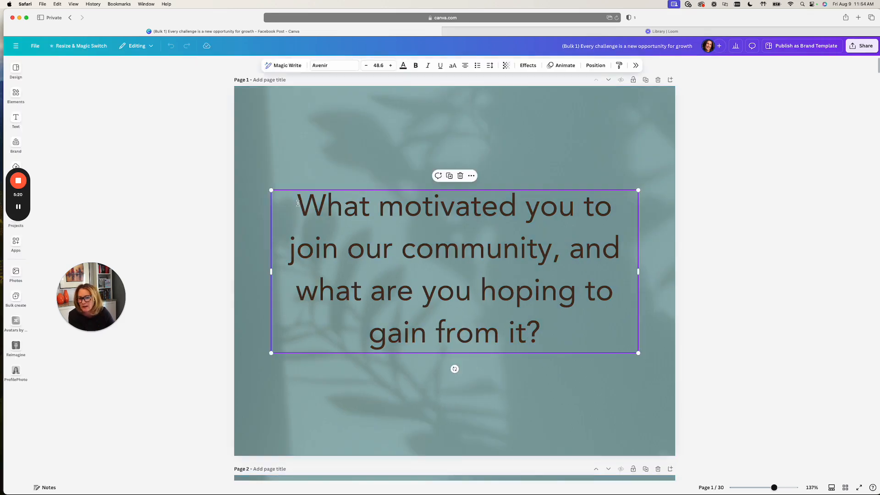
pyautogui.moveTo(303, 218); pyautogui.dragTo(297, 192)
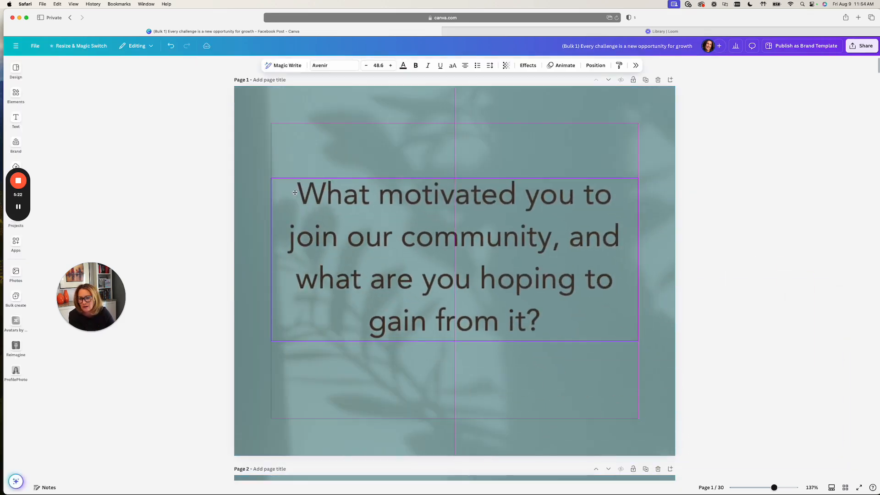
pyautogui.click(366, 65)
pyautogui.click(366, 66)
pyautogui.click(367, 65)
pyautogui.click(367, 66)
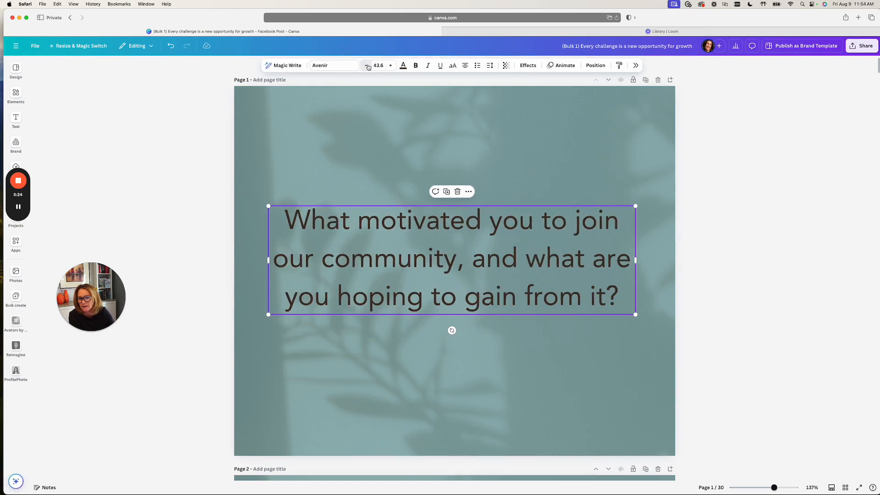
pyautogui.click(366, 66)
pyautogui.click(366, 66)
pyautogui.click(366, 65)
pyautogui.click(366, 66)
pyautogui.click(366, 65)
pyautogui.click(366, 66)
pyautogui.click(366, 65)
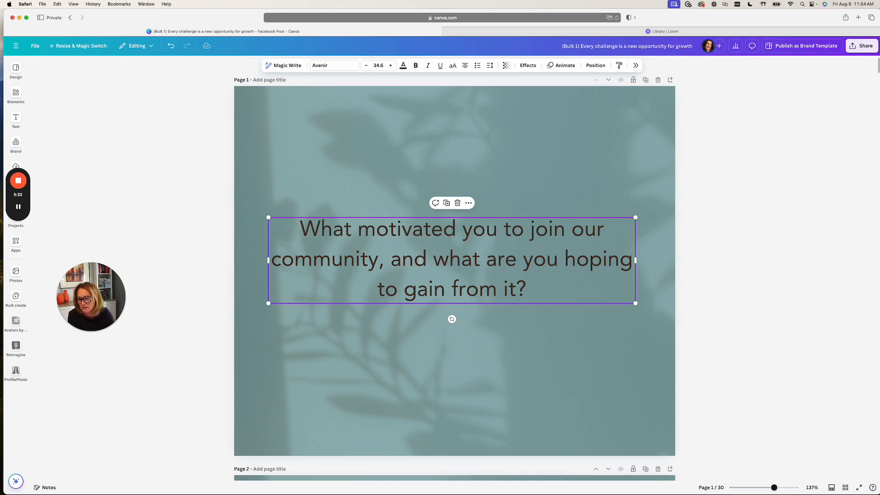
pyautogui.click(424, 167)
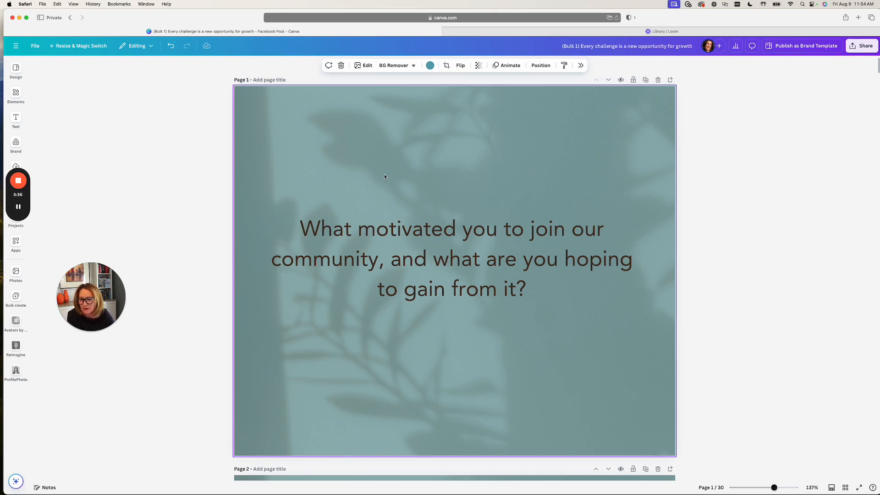
# - Review the whole set of question pages as thumbnails and check page 1 at full size
pyautogui.click(845, 487)
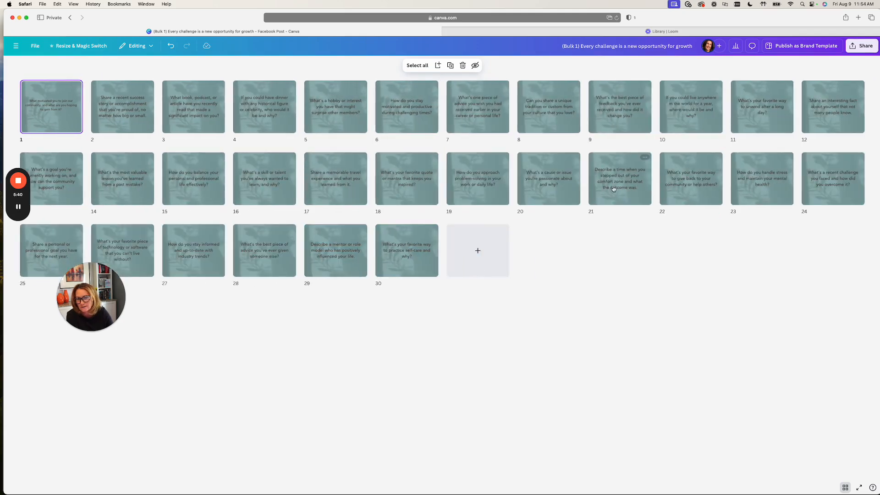
pyautogui.doubleClick(62, 103)
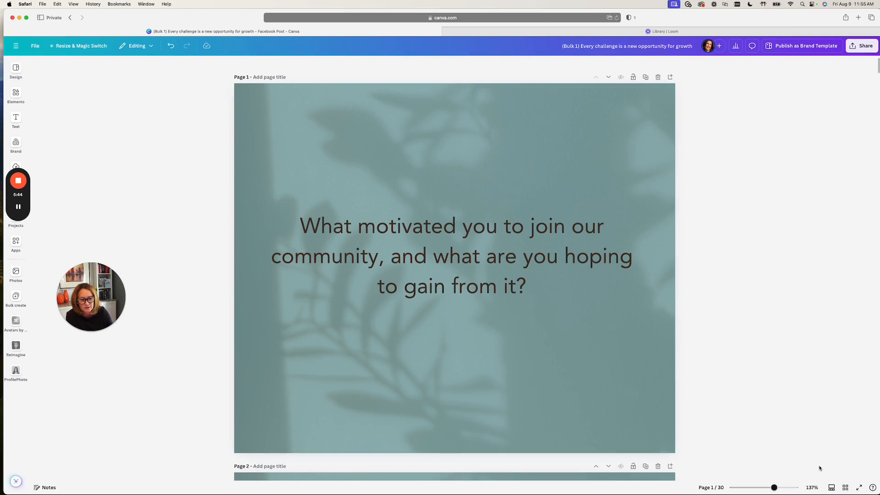
pyautogui.click(845, 487)
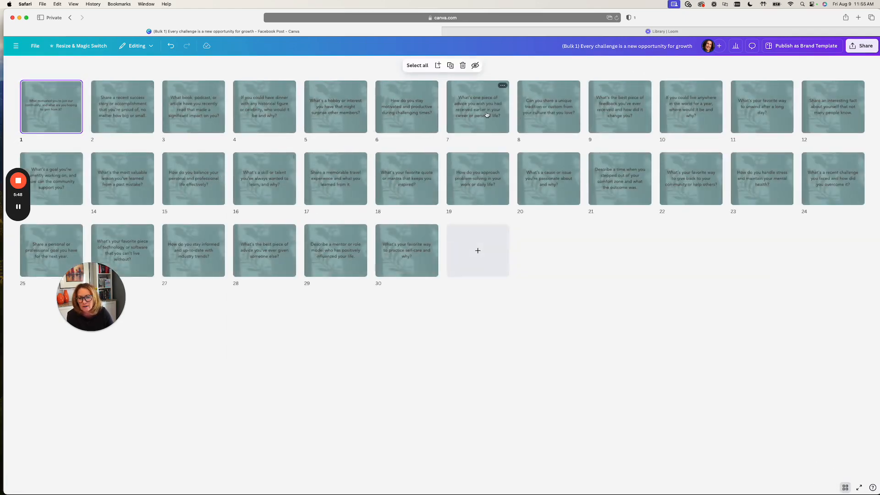
# - Try the bright orange brand color on page 8's leaf-shadow background, and recolor it with the TLSlearning burnt orange #c76135
pyautogui.click(534, 117)
pyautogui.doubleClick(534, 119)
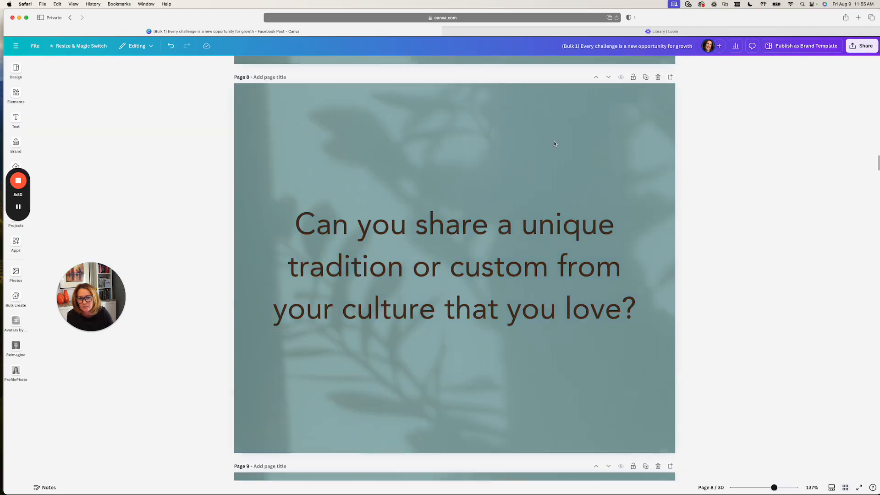
pyautogui.click(430, 66)
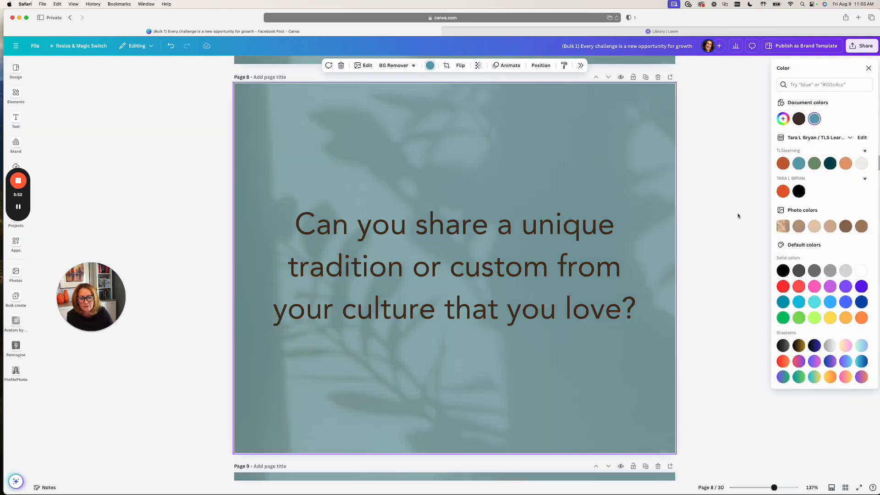
pyautogui.click(782, 190)
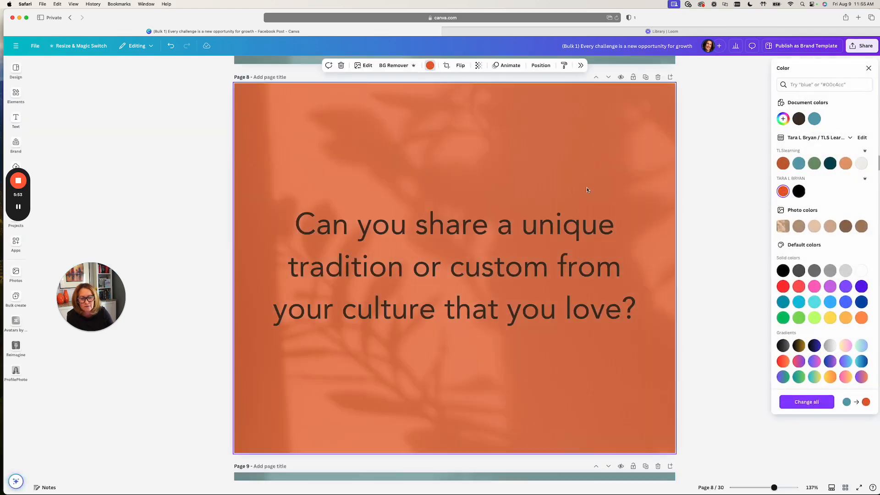
pyautogui.click(783, 163)
pyautogui.click(592, 300)
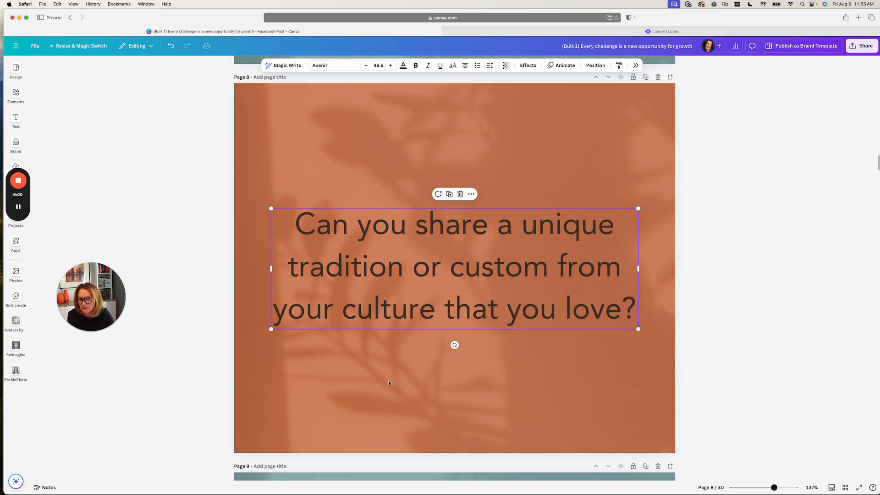
pyautogui.scroll(-5, 478, 415)
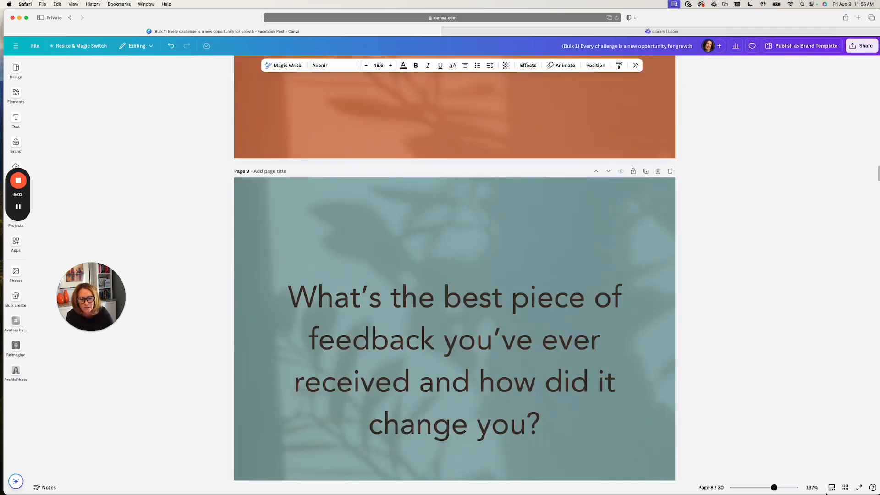
# - Show all pages as thumbnails and view the download settings for exporting all 30 pages as PNG
pyautogui.click(845, 487)
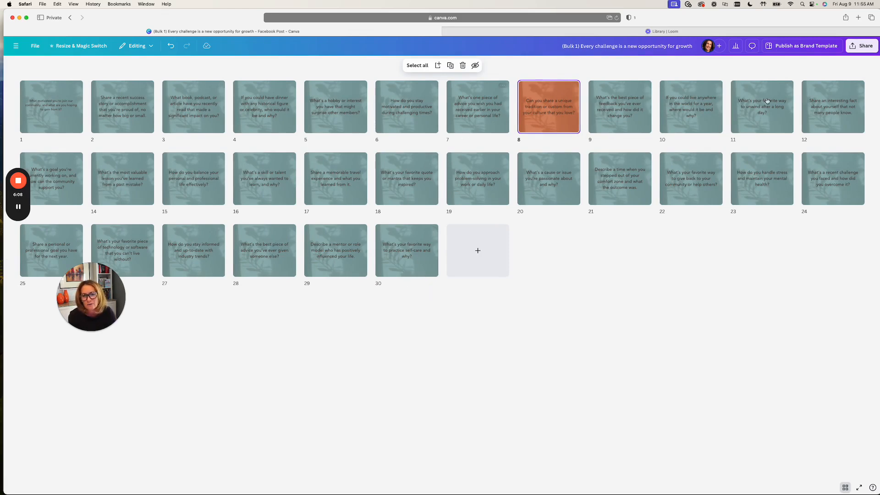
pyautogui.click(861, 45)
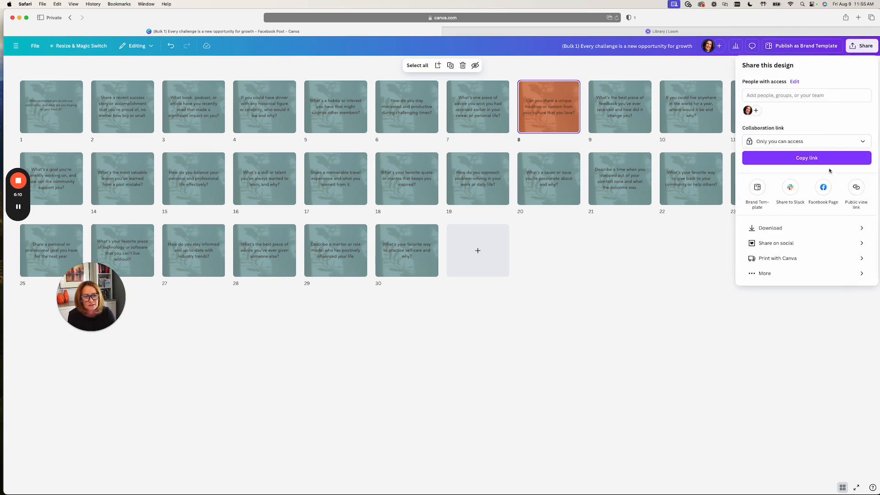
pyautogui.click(770, 228)
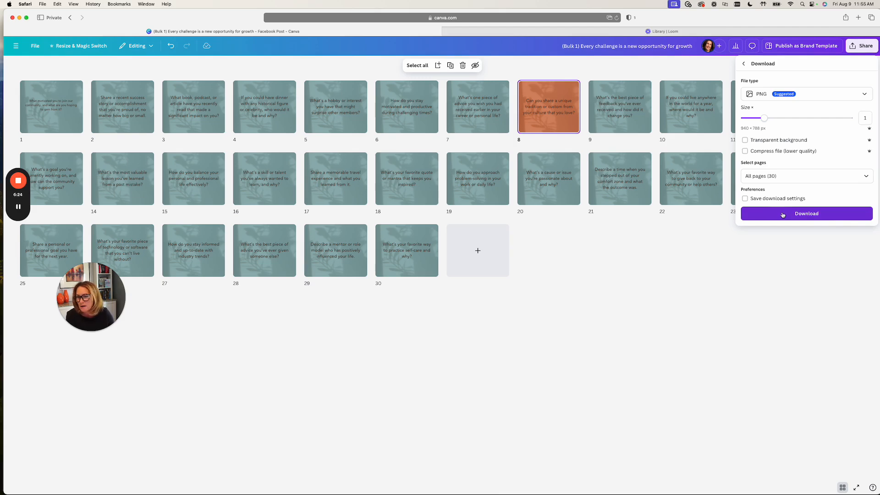
pyautogui.click(662, 251)
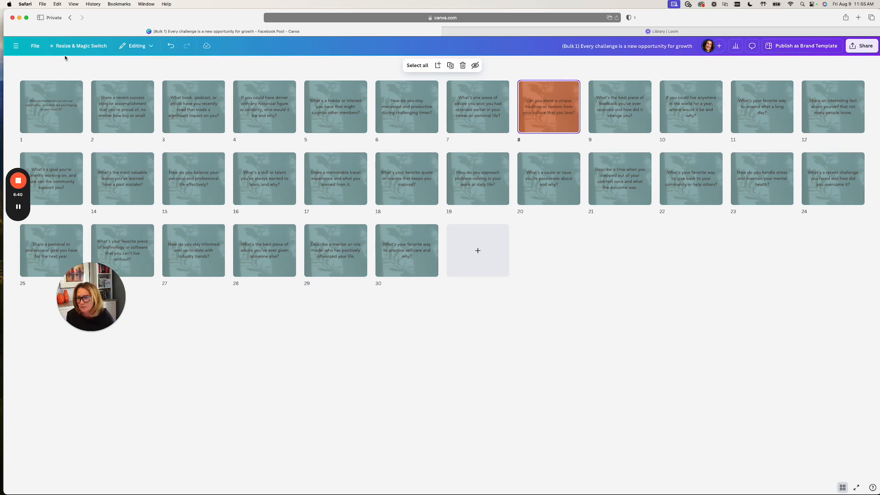
# - Return to the home page and create a blank Instagram Reel design
pyautogui.click(69, 17)
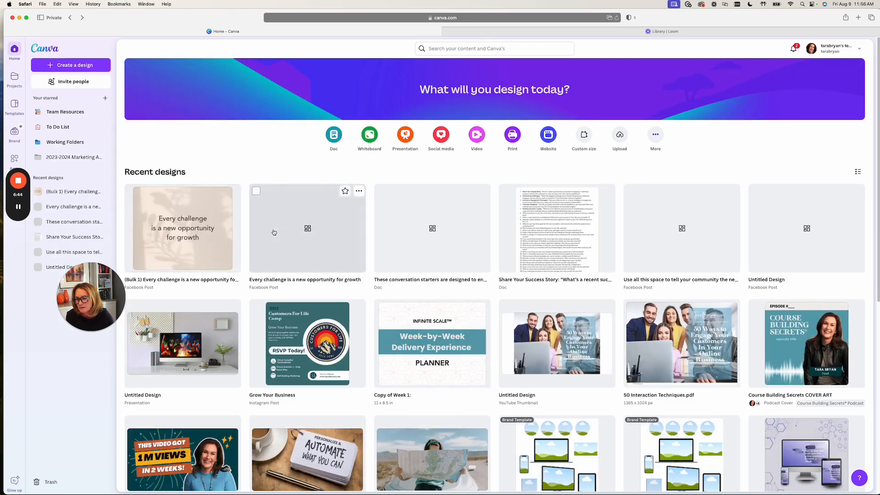
pyautogui.click(441, 135)
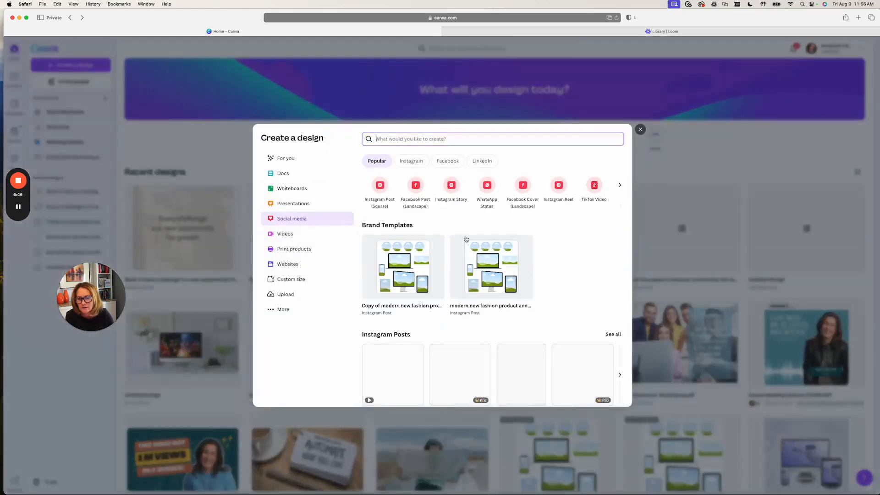
pyautogui.click(559, 186)
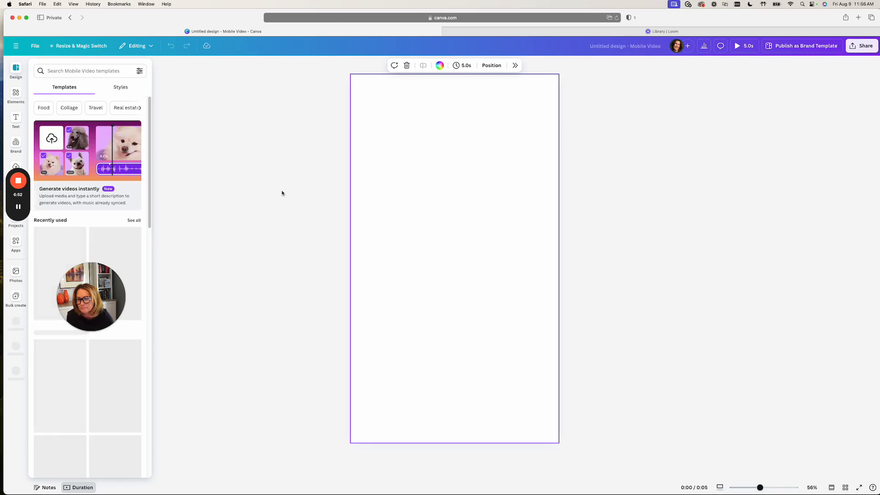
# - Find the beige "Good Morning" coffee-cup template among the mobile video templates and apply it to the blank page
pyautogui.scroll(-3, 100, 378)
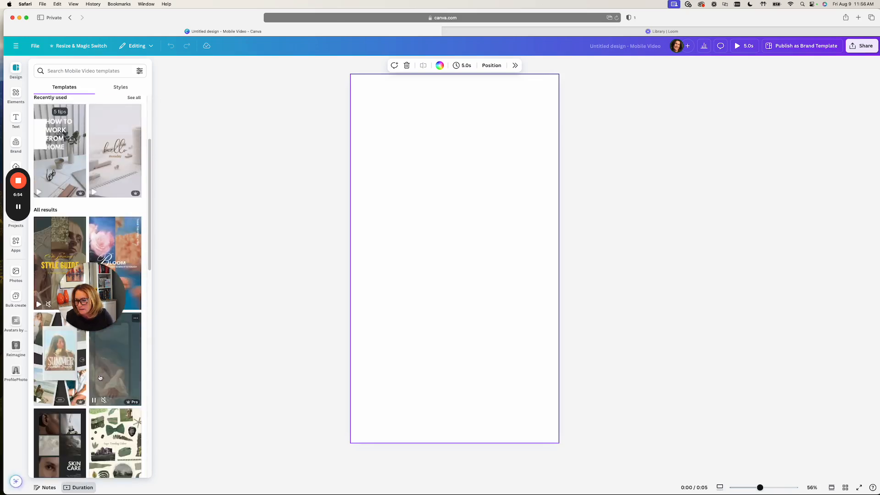
pyautogui.scroll(-10, 99, 378)
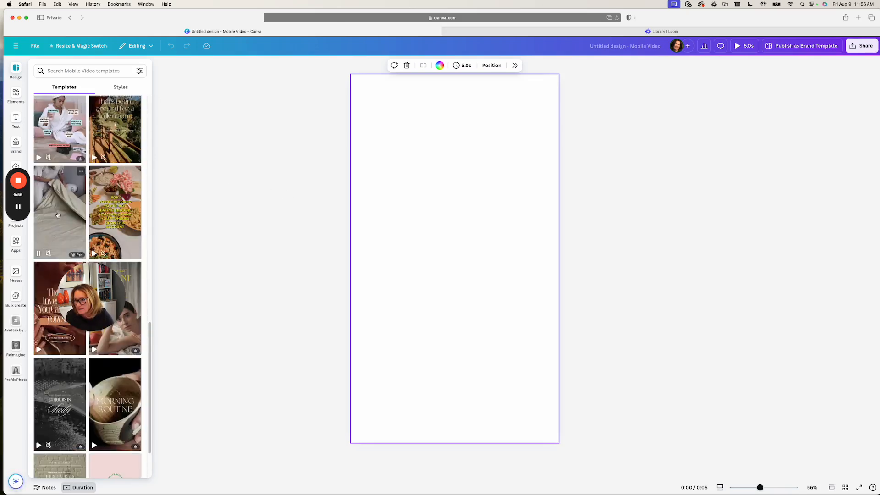
pyautogui.scroll(-10, 50, 321)
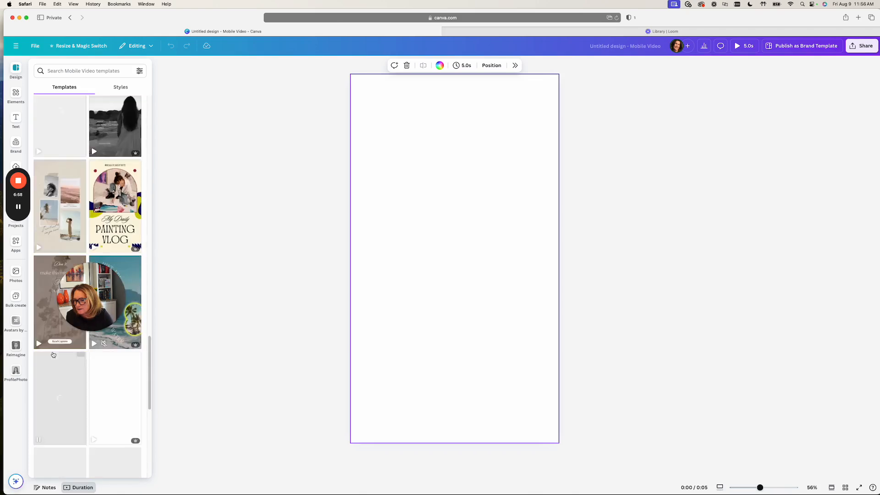
pyautogui.scroll(-6, 54, 355)
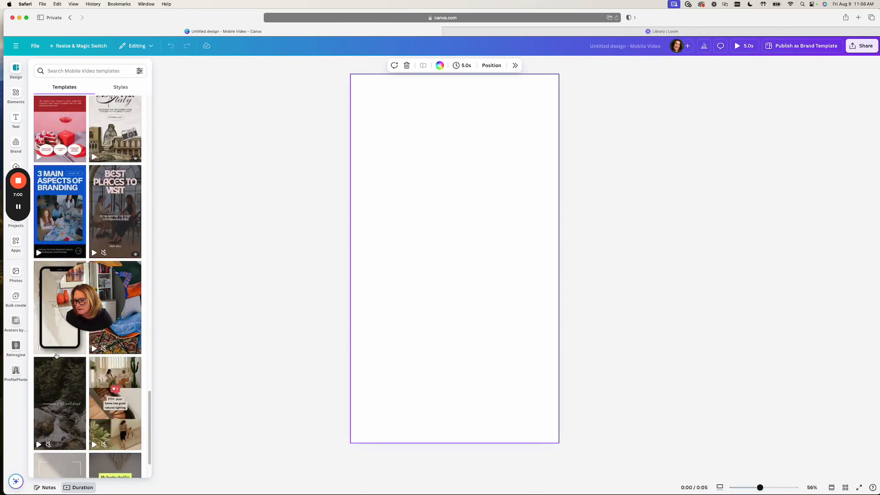
pyautogui.scroll(-3, 50, 338)
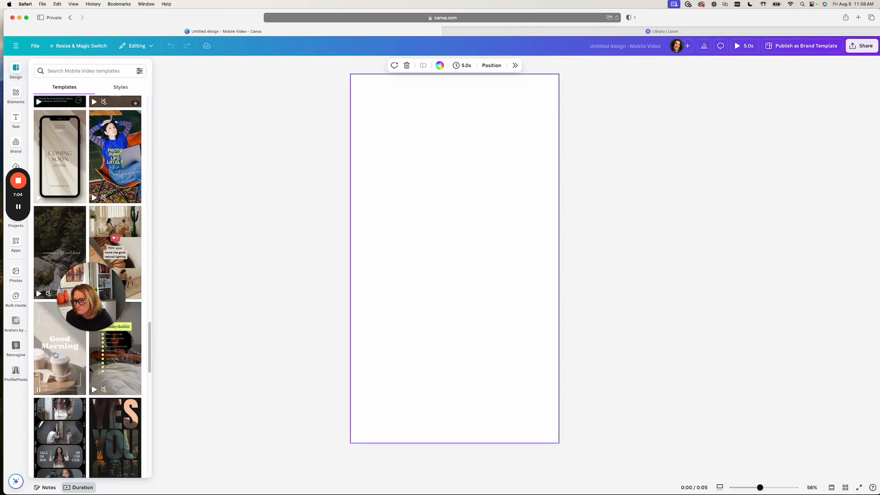
pyautogui.click(55, 355)
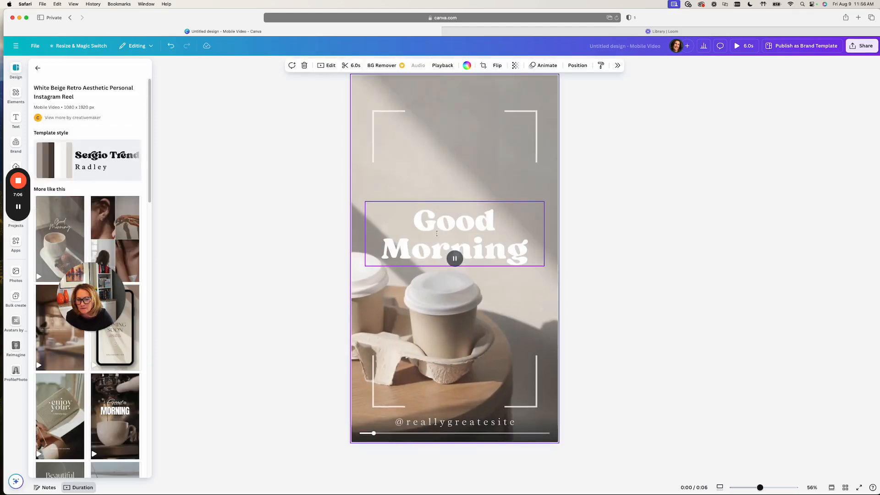
pyautogui.click(431, 230)
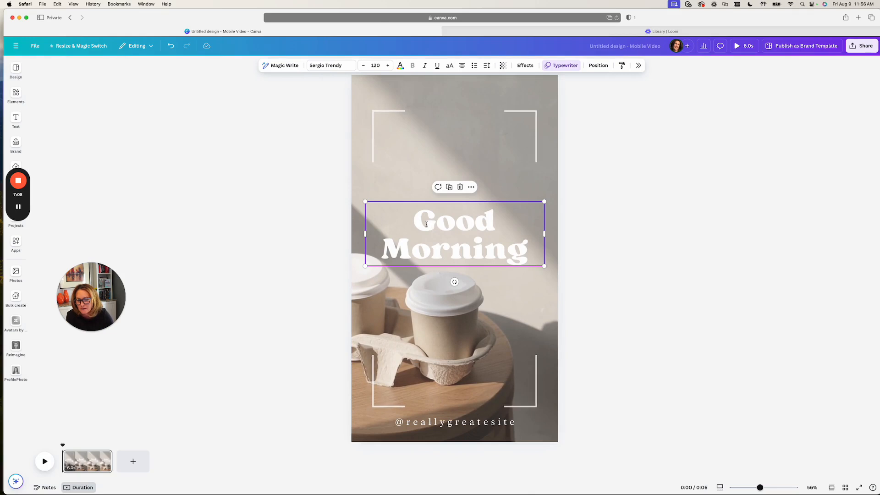
pyautogui.doubleClick(414, 421)
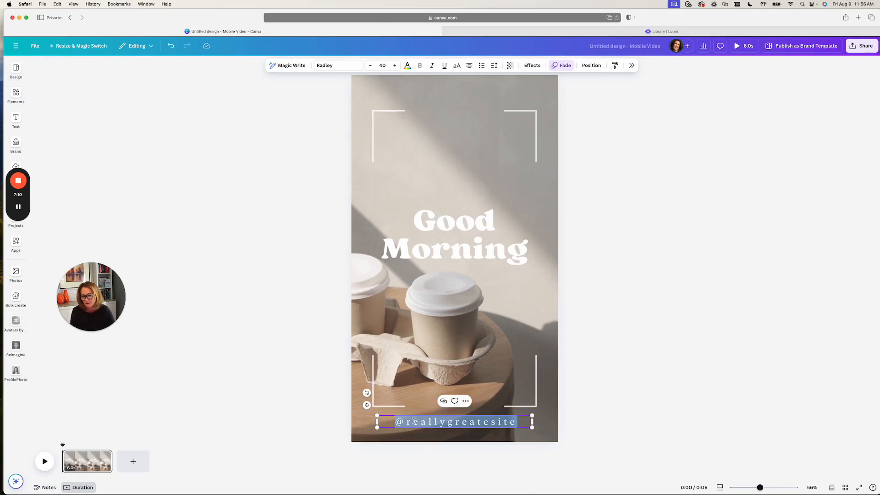
pyautogui.moveTo(408, 421); pyautogui.dragTo(513, 421)
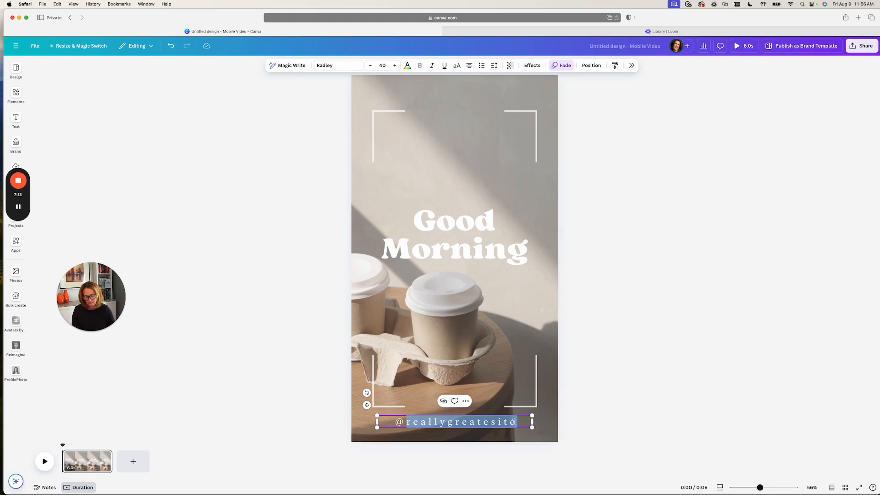
pyautogui.write('membershipsite')
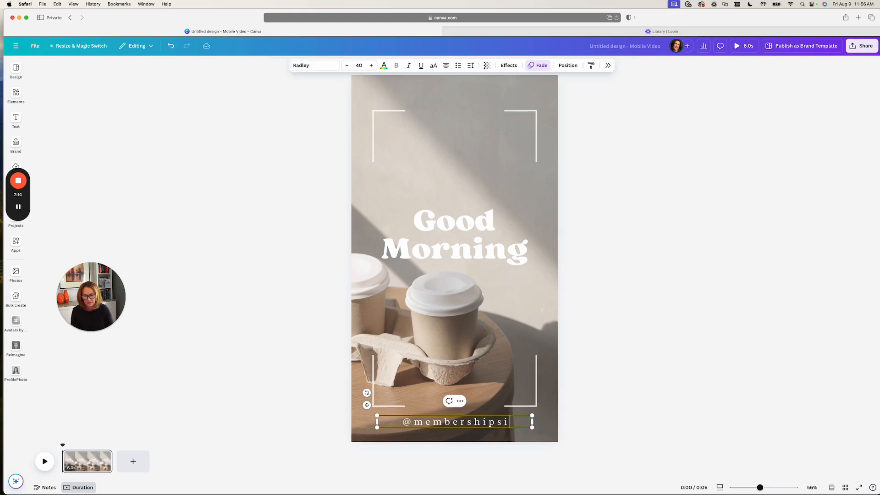
pyautogui.click(491, 422)
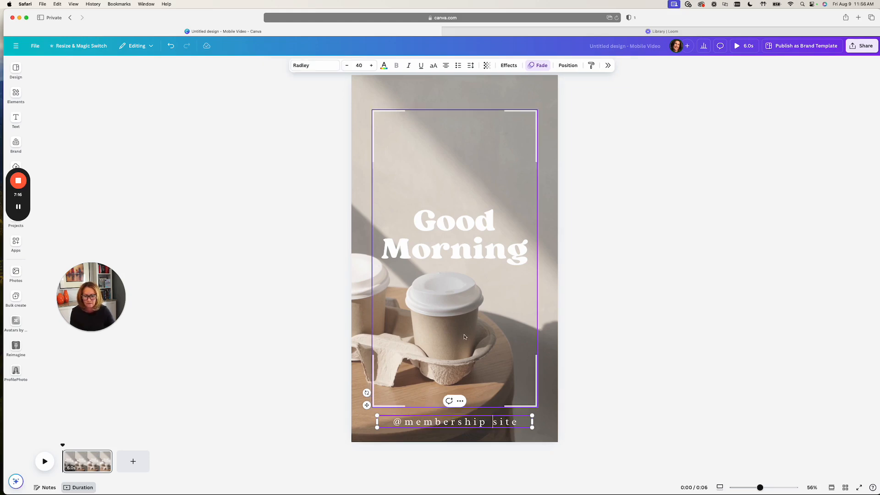
# - Reduce the font size of the "Good Morning" heading to 88
pyautogui.click(461, 278)
pyautogui.click(458, 252)
pyautogui.click(363, 66)
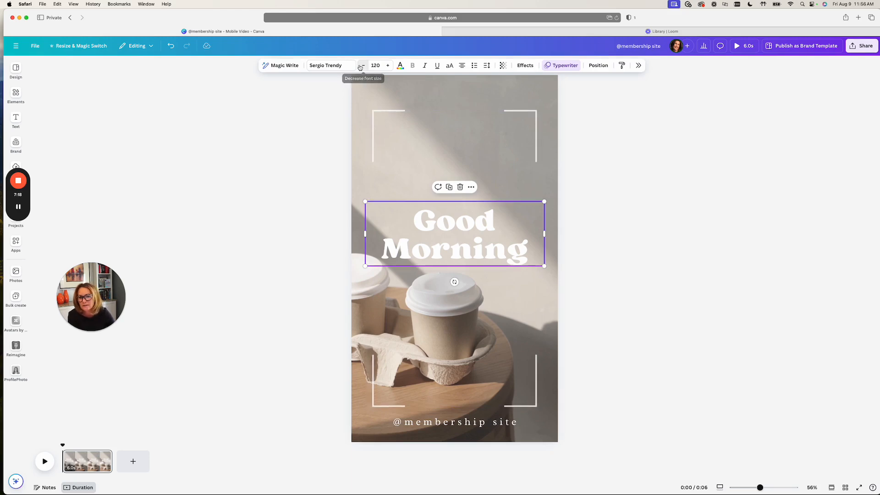
pyautogui.click(363, 66)
pyautogui.click(364, 66)
pyautogui.click(363, 66)
pyautogui.click(363, 65)
pyautogui.click(363, 65)
pyautogui.click(363, 65)
pyautogui.click(364, 66)
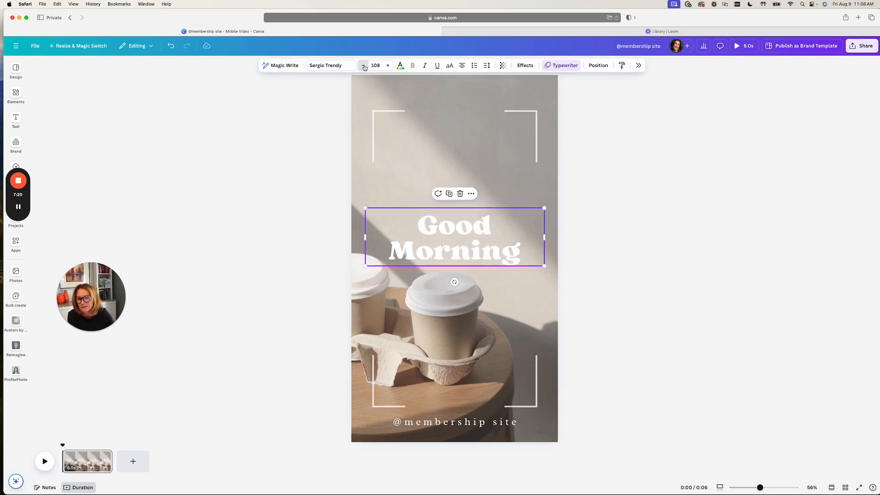
pyautogui.click(364, 66)
# - Reduce the font size of the "Good Morning" heading to 58
pyautogui.click(363, 65)
pyautogui.click(363, 66)
pyautogui.click(364, 65)
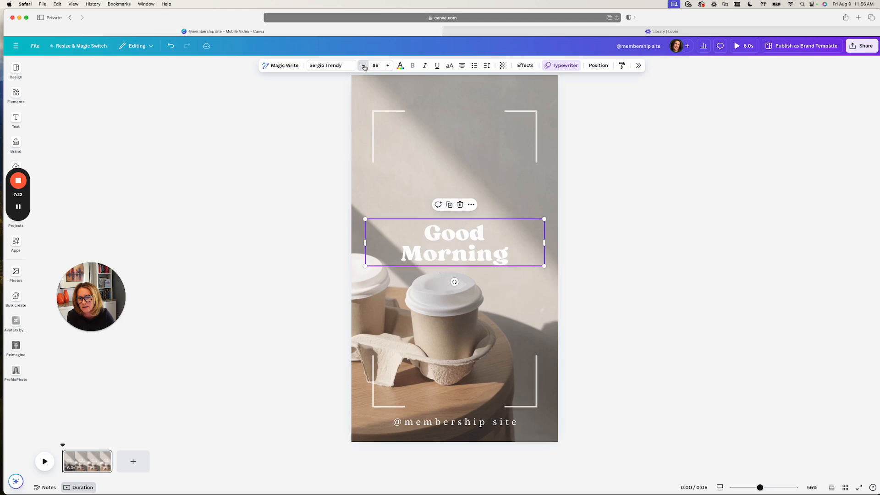
pyautogui.click(363, 66)
pyautogui.click(363, 65)
pyautogui.click(363, 66)
pyautogui.click(363, 66)
pyautogui.click(363, 66)
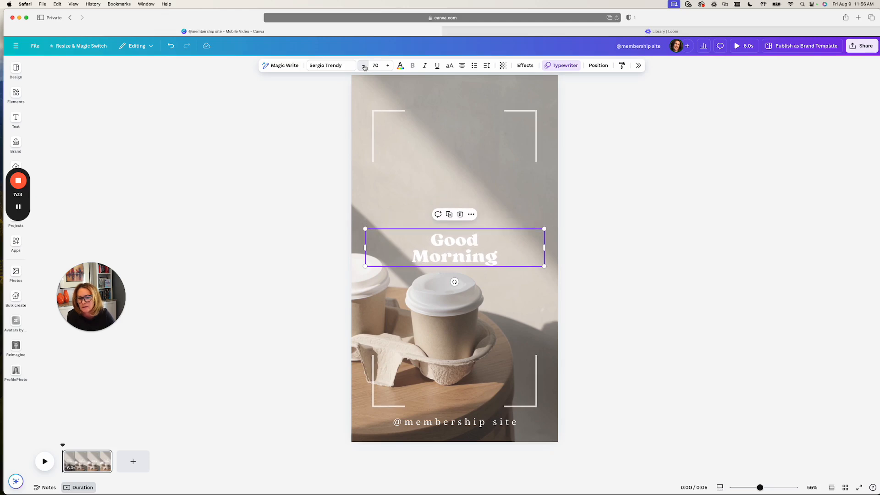
pyautogui.click(363, 65)
pyautogui.click(364, 66)
pyautogui.click(363, 66)
pyautogui.click(363, 65)
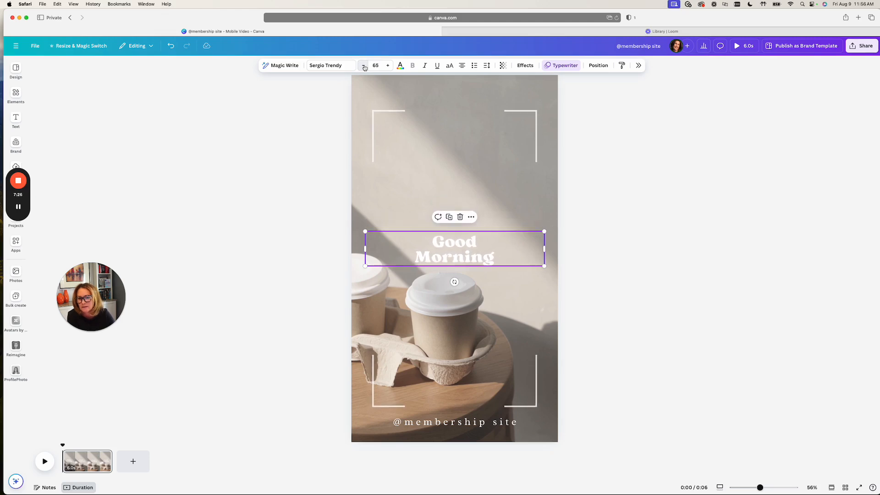
pyautogui.click(363, 65)
pyautogui.click(364, 65)
pyautogui.click(363, 65)
pyautogui.click(364, 65)
pyautogui.click(363, 65)
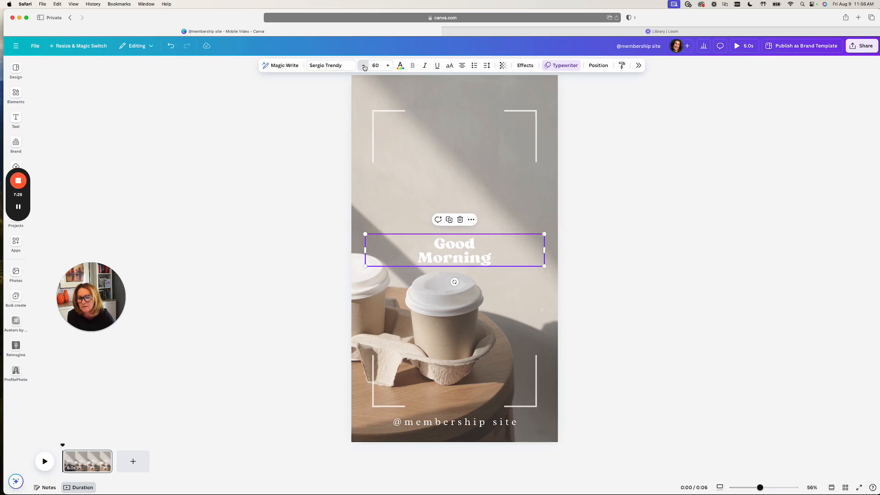
pyautogui.click(363, 65)
pyautogui.click(363, 66)
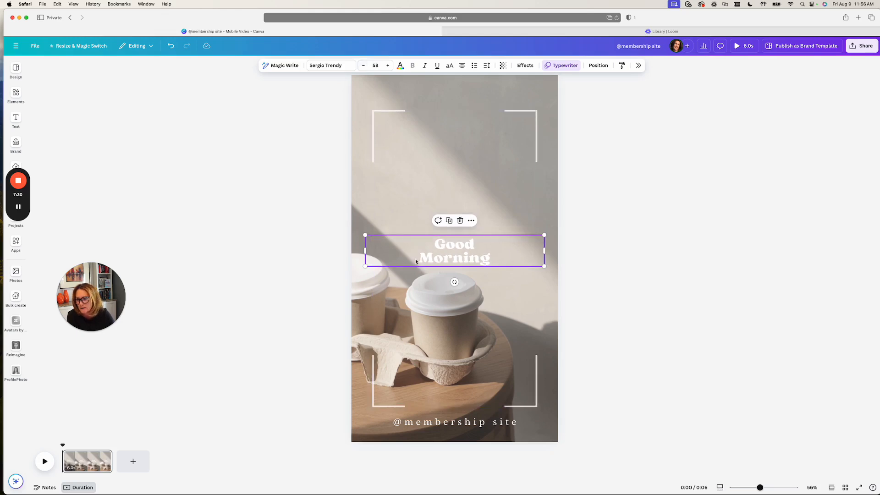
# - Start entering Bulk create data manually and clear the sample name and email table
pyautogui.click(16, 296)
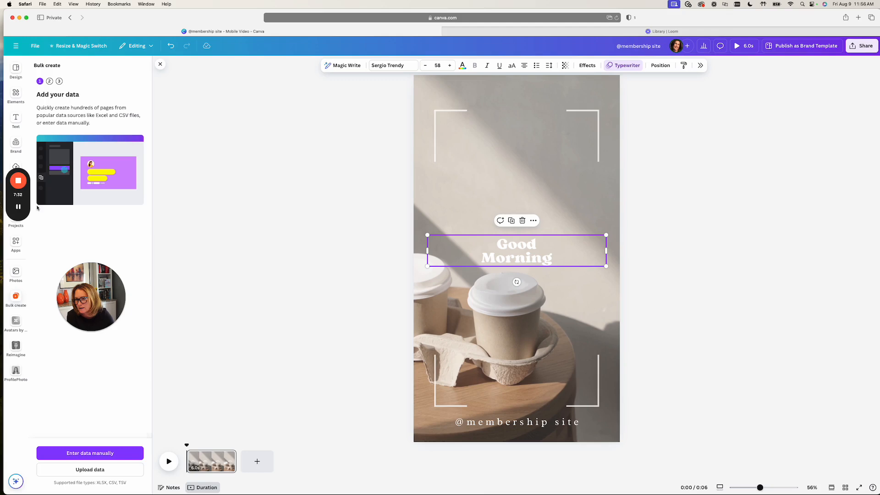
pyautogui.click(90, 452)
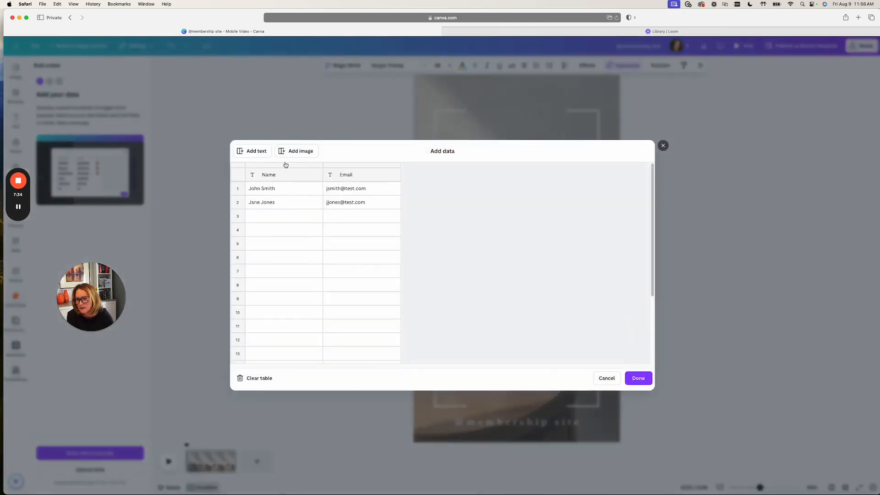
pyautogui.click(255, 378)
# - Name the empty text column of the data table "Discussion prompts"
pyautogui.click(270, 179)
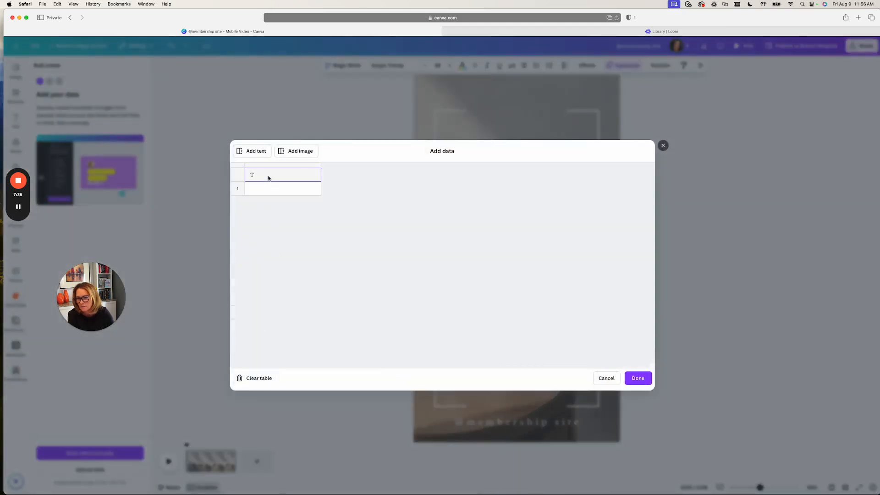
pyautogui.write('quote')
pyautogui.press('BackSpace')
pyautogui.press('BackSpace')
pyautogui.press('BackSpace')
pyautogui.press('BackSpace')
pyautogui.press('BackSpace')
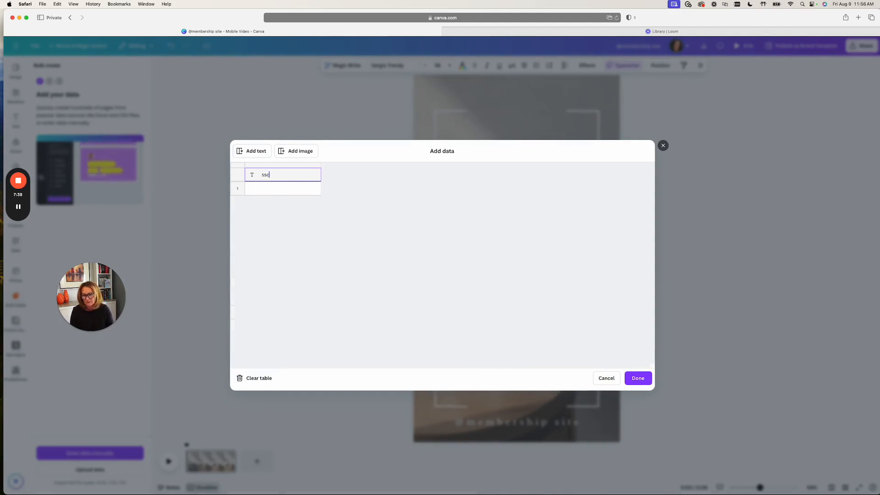
pyautogui.write('Disco')
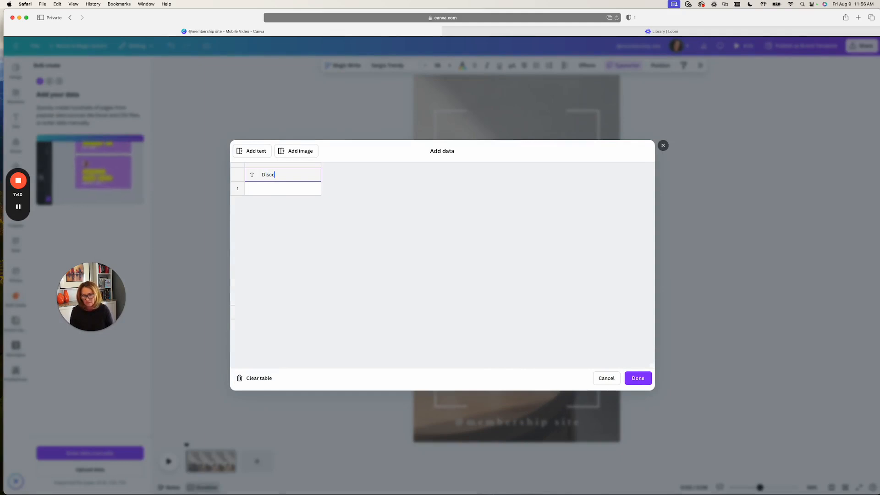
pyautogui.press('BackSpace')
pyautogui.press('BackSpace')
pyautogui.press('BackSpace')
pyautogui.press('BackSpace')
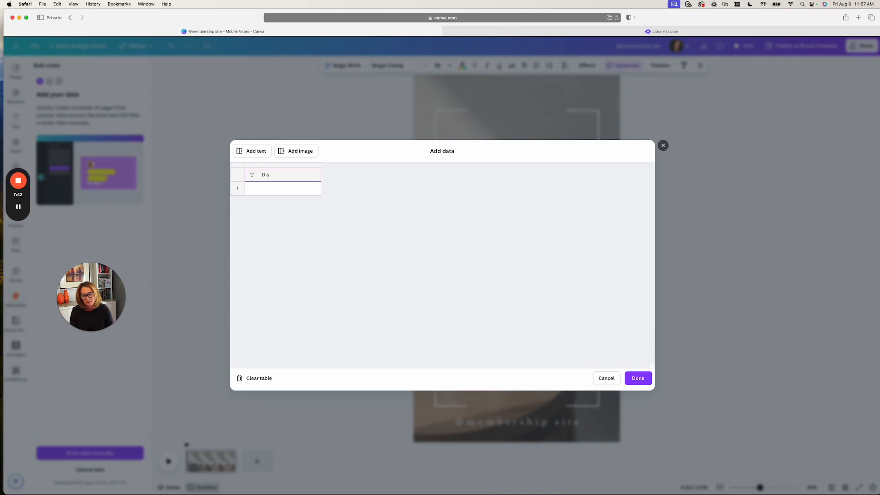
pyautogui.write('cussion pr')
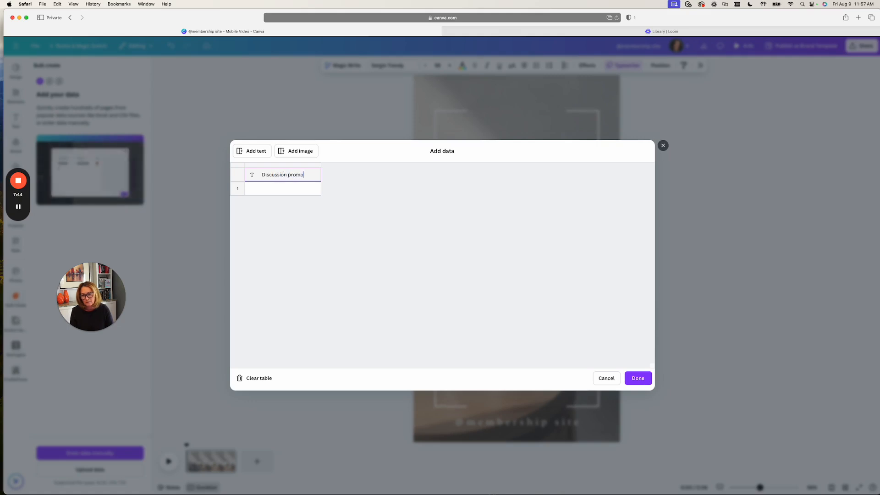
pyautogui.write('ompts')
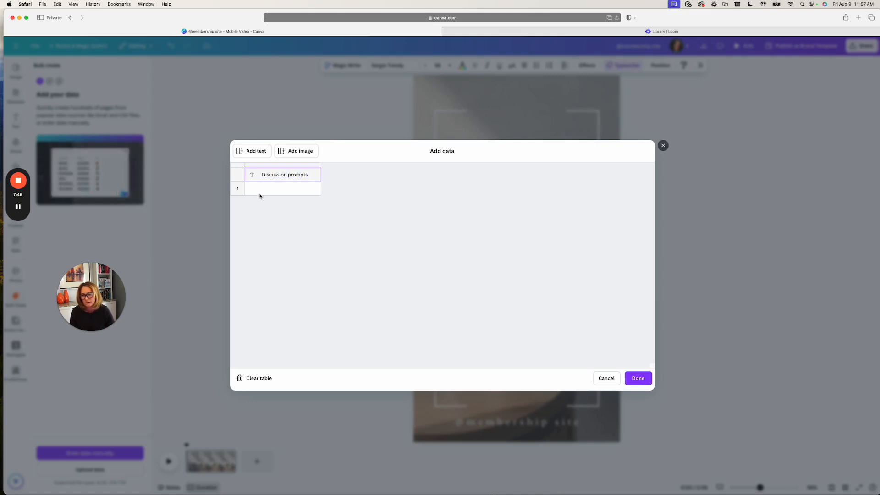
# - Paste the copied conversation starters into the "Discussion prompts" column, starting at row 1, and finish the data entry
pyautogui.click(260, 191)
pyautogui.press('super+v')
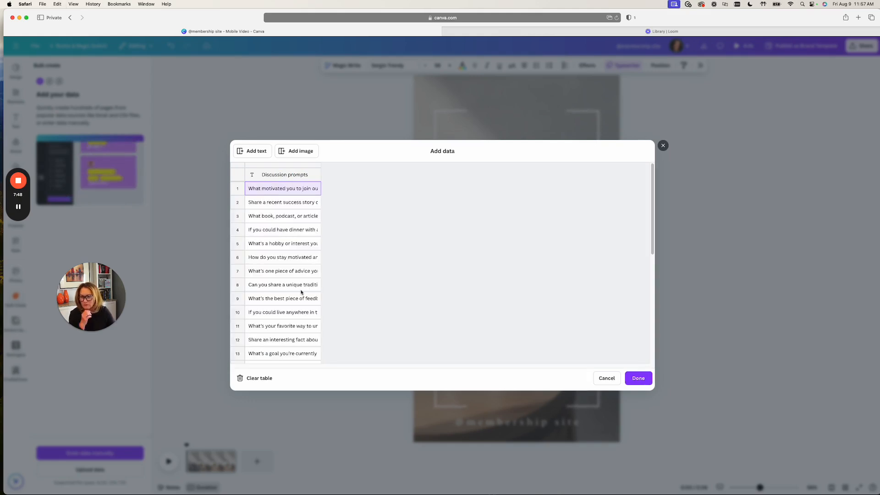
pyautogui.click(638, 378)
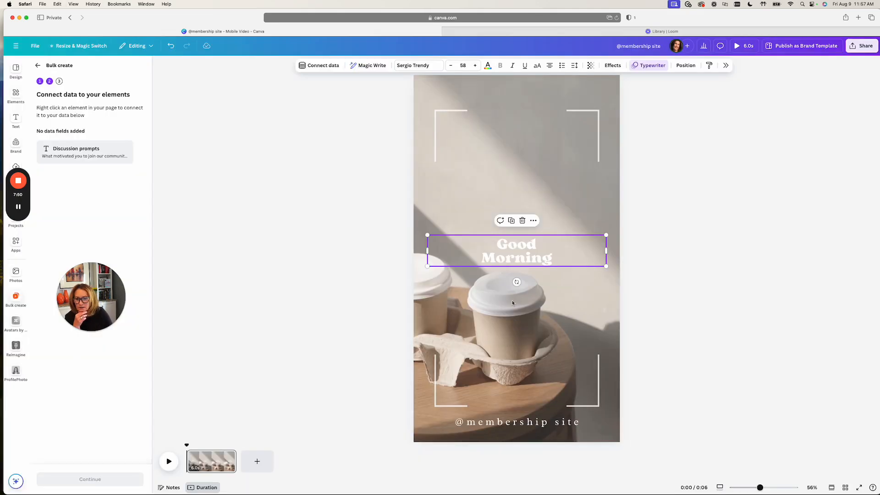
# - Connect the "Good Morning" heading to the "Discussion prompts" data field
pyautogui.rightClick(515, 249)
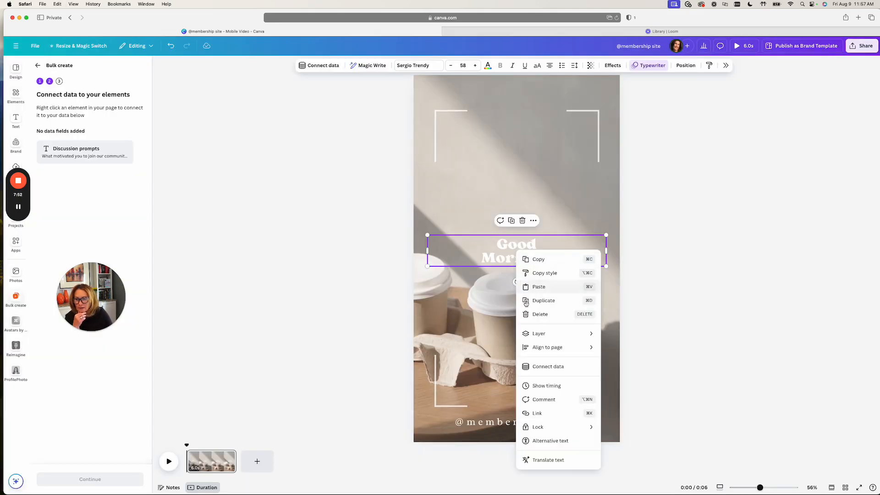
pyautogui.click(70, 149)
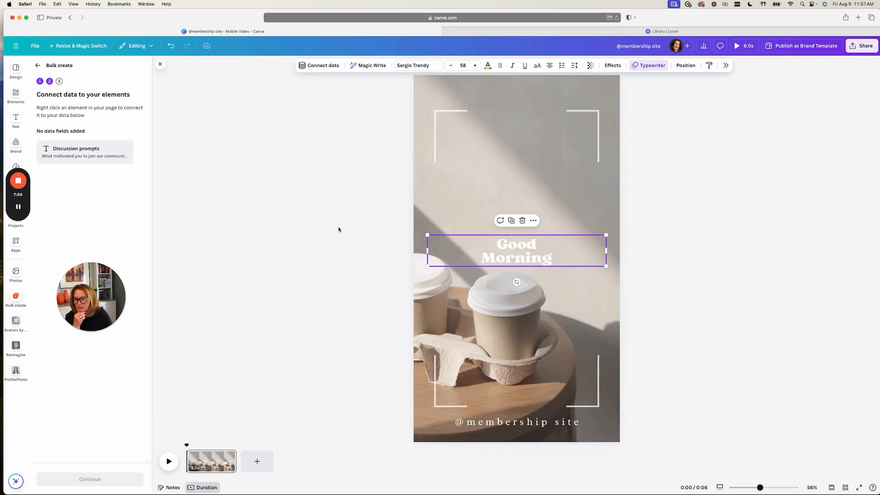
pyautogui.rightClick(503, 247)
pyautogui.click(533, 360)
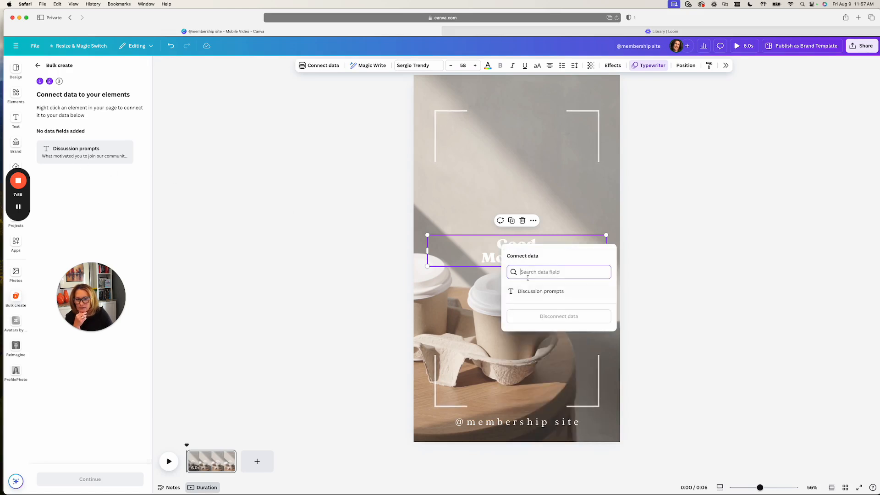
pyautogui.click(523, 292)
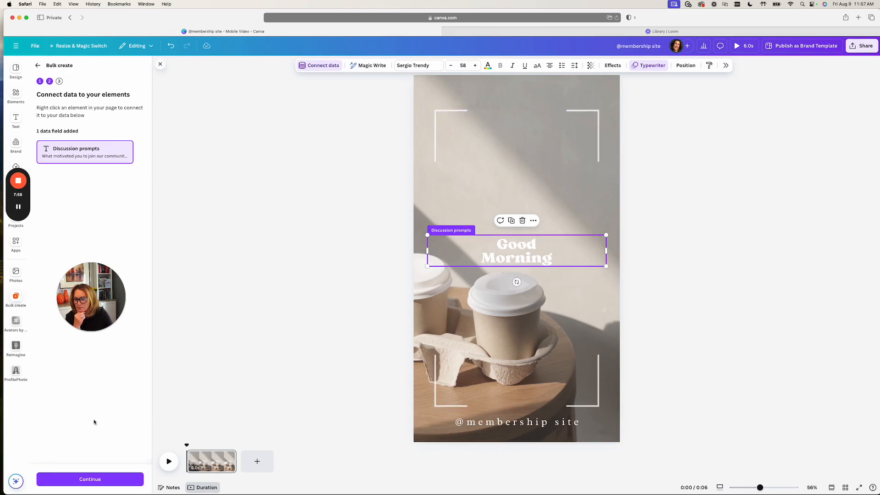
# - Continue with all prompts selected and generate the 30 designs
pyautogui.click(90, 479)
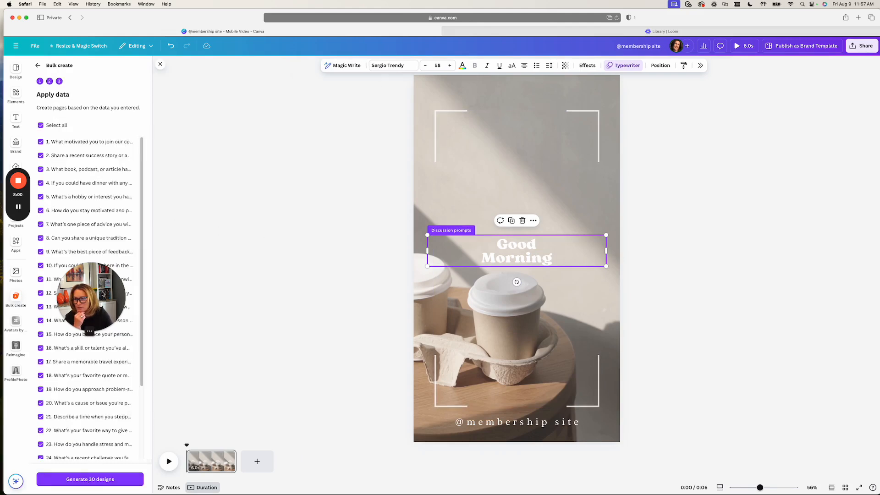
pyautogui.click(118, 480)
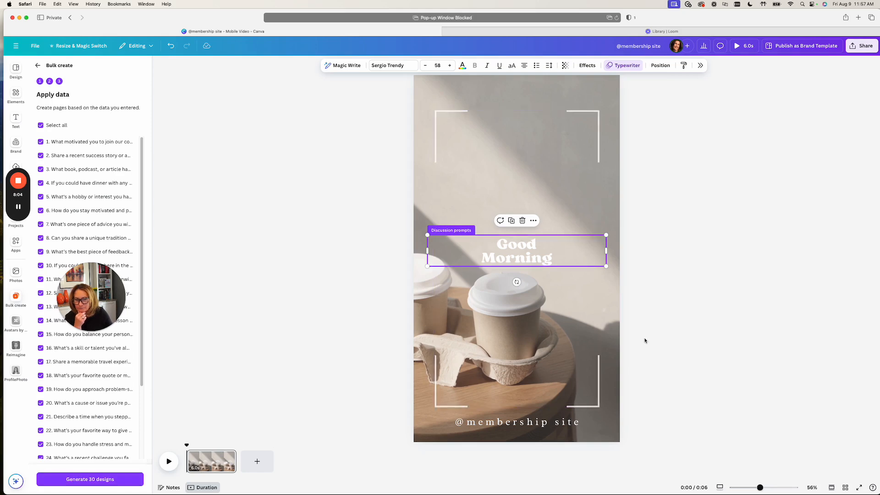
pyautogui.click(668, 347)
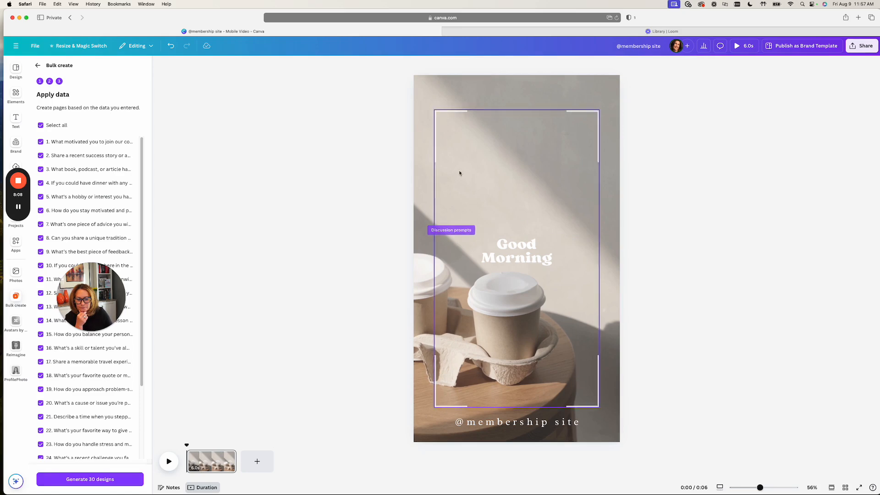
# - Reload the mobile video design and check its page overview for the generated pages
pyautogui.click(616, 19)
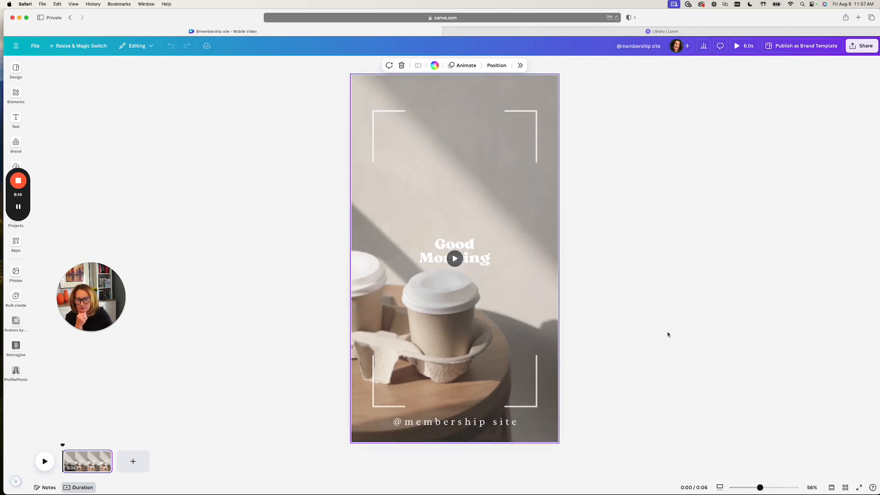
pyautogui.click(845, 488)
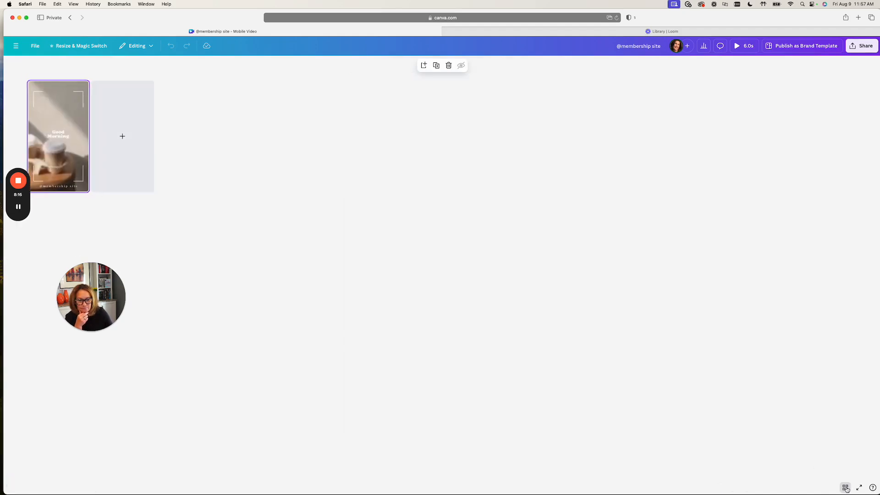
pyautogui.click(845, 488)
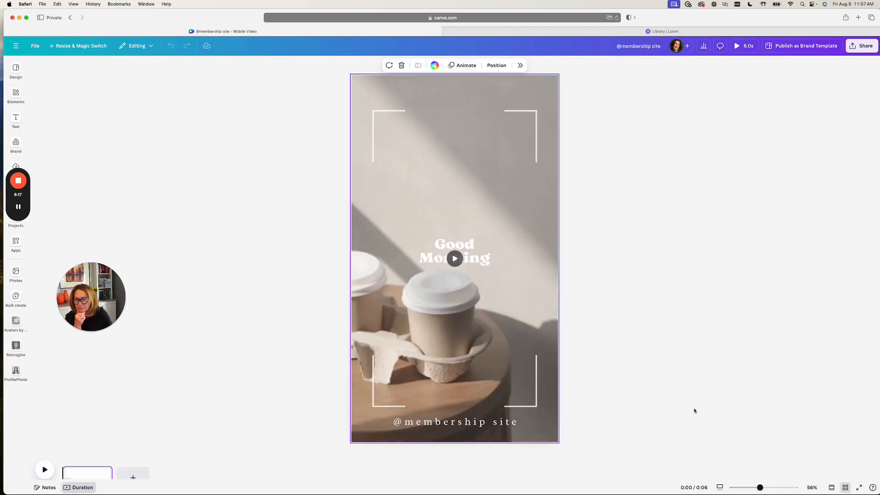
pyautogui.click(16, 46)
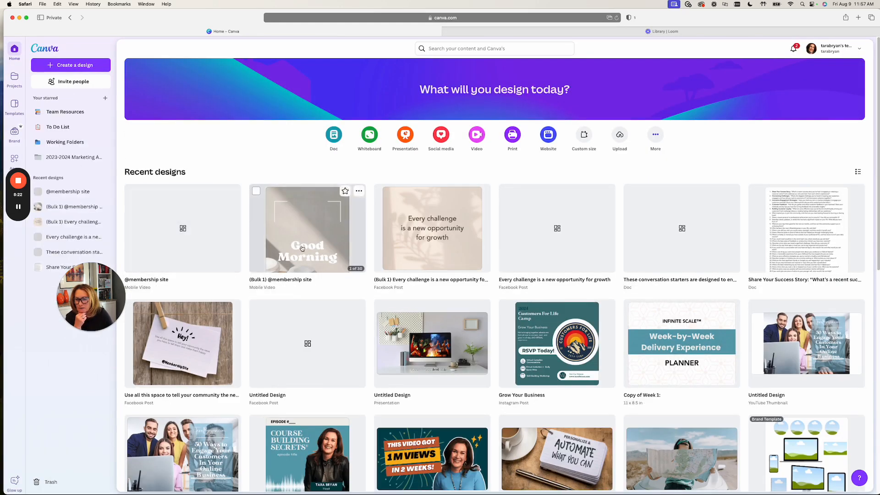
pyautogui.click(302, 248)
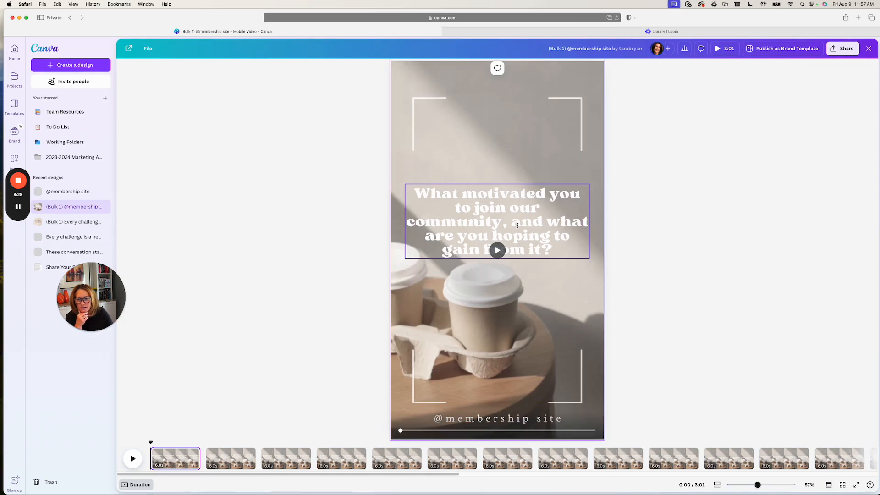
pyautogui.click(842, 485)
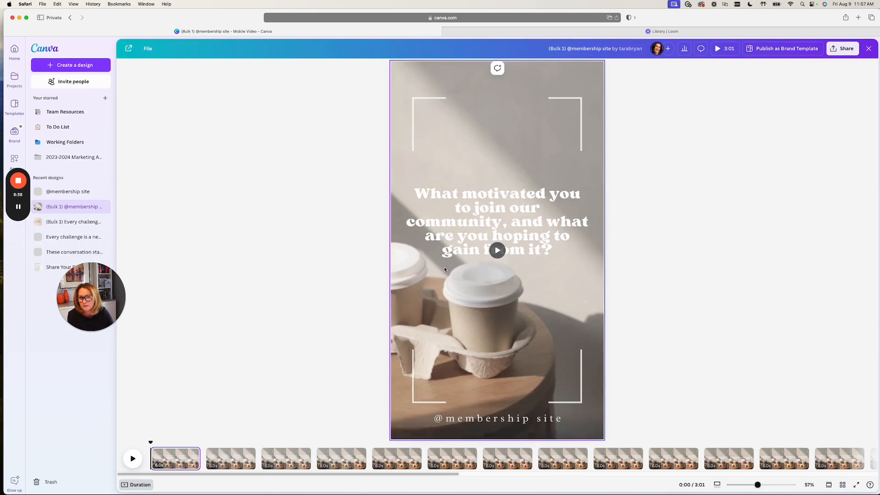
pyautogui.click(499, 252)
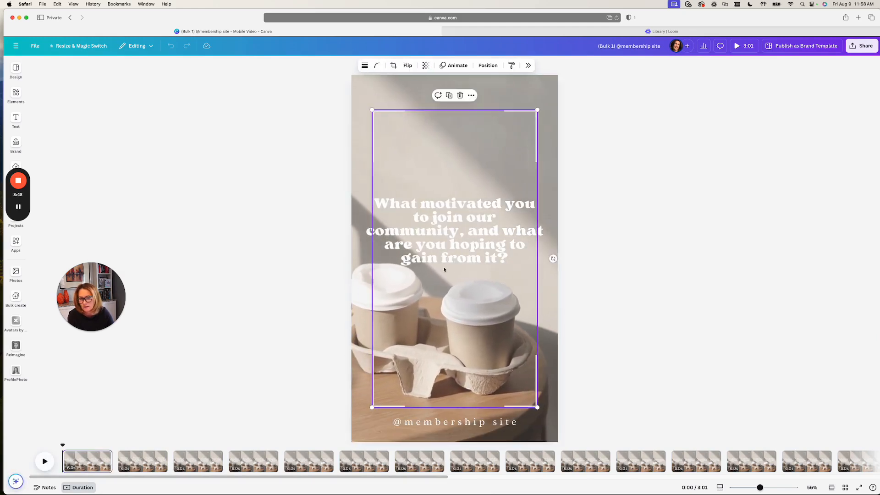
# - Narrow the "What motivated you to join our community" text box on the first page to fit inside the white corner frame
pyautogui.click(392, 238)
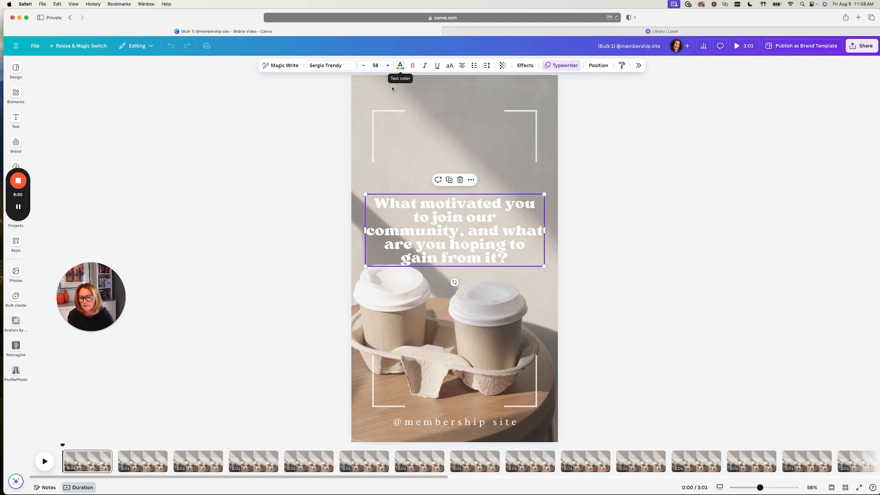
pyautogui.doubleClick(417, 252)
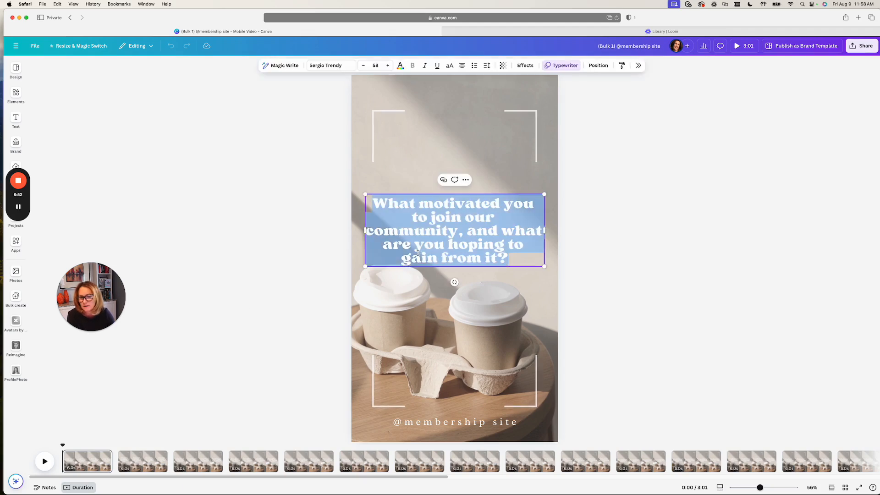
pyautogui.moveTo(544, 230); pyautogui.dragTo(514, 274)
pyautogui.click(579, 271)
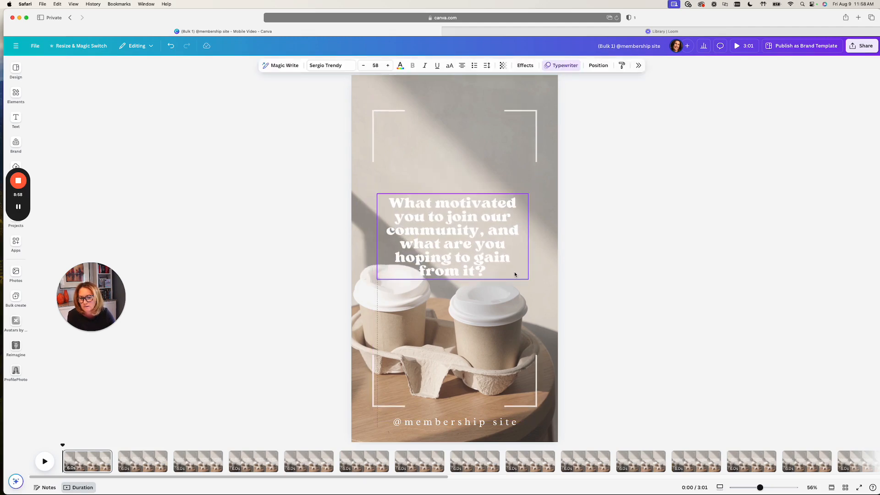
pyautogui.click(594, 319)
pyautogui.click(361, 289)
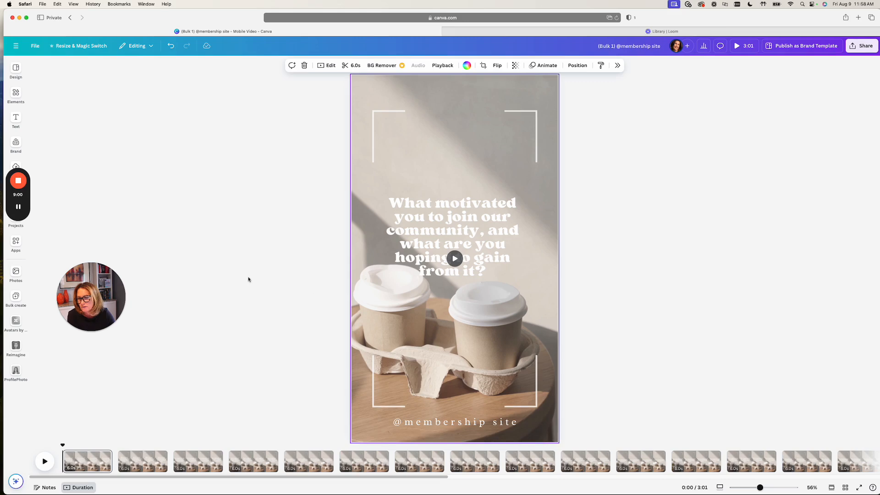
# - Browse the elements library down to its collections and look along the timeline of generated pages
pyautogui.moveTo(8, 113)
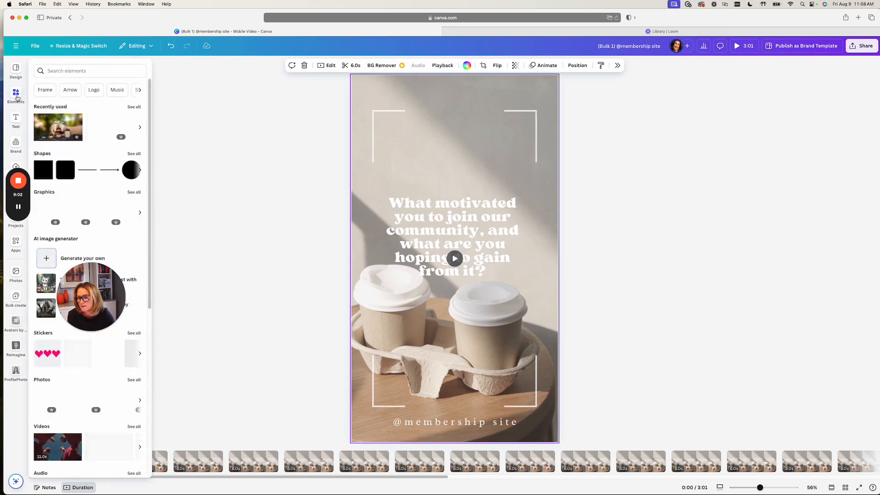
pyautogui.click(16, 95)
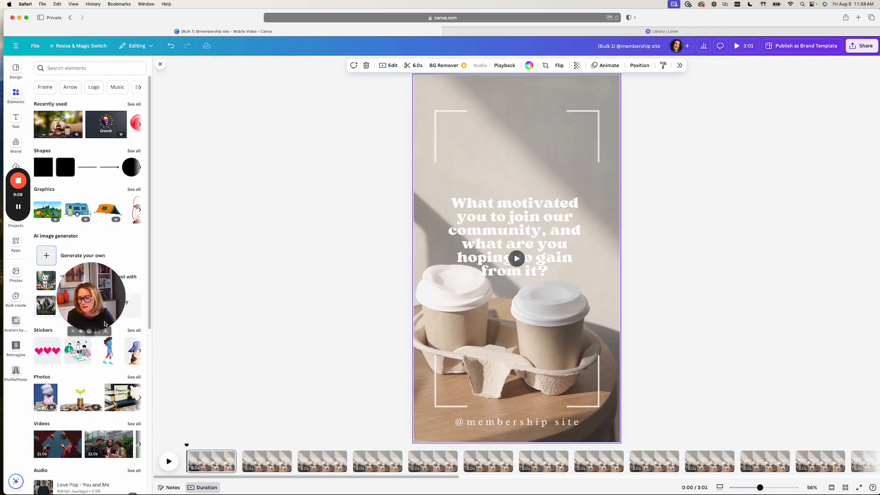
pyautogui.scroll(-6, 100, 441)
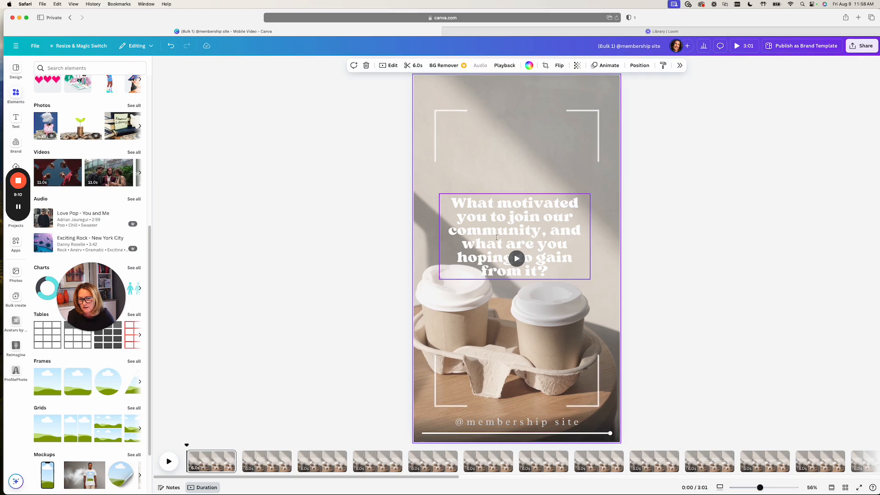
pyautogui.scroll(-2, 110, 381)
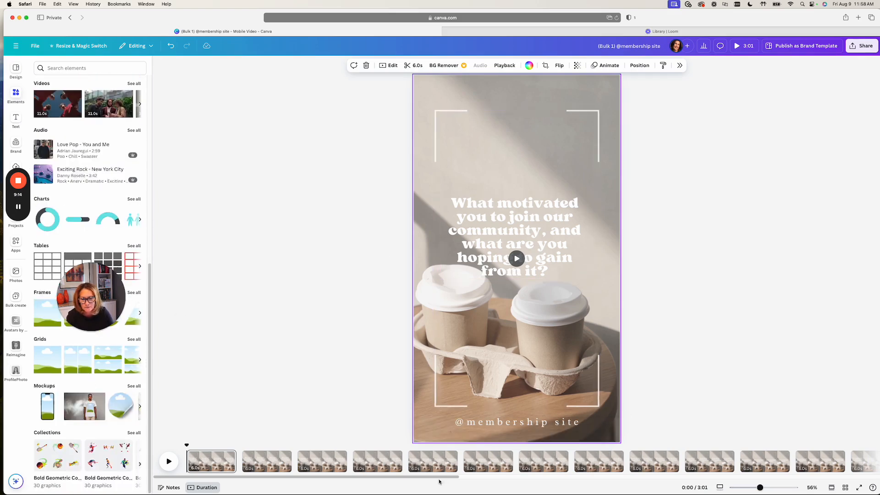
pyautogui.moveTo(438, 477); pyautogui.dragTo(781, 478)
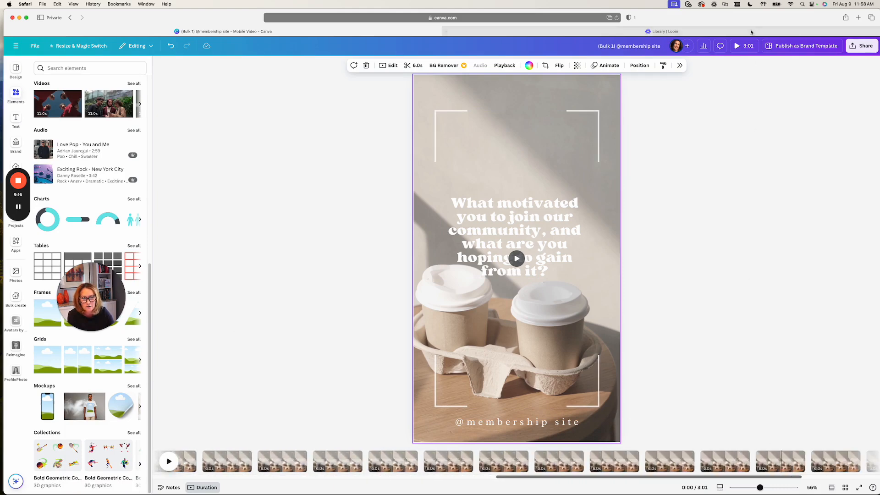